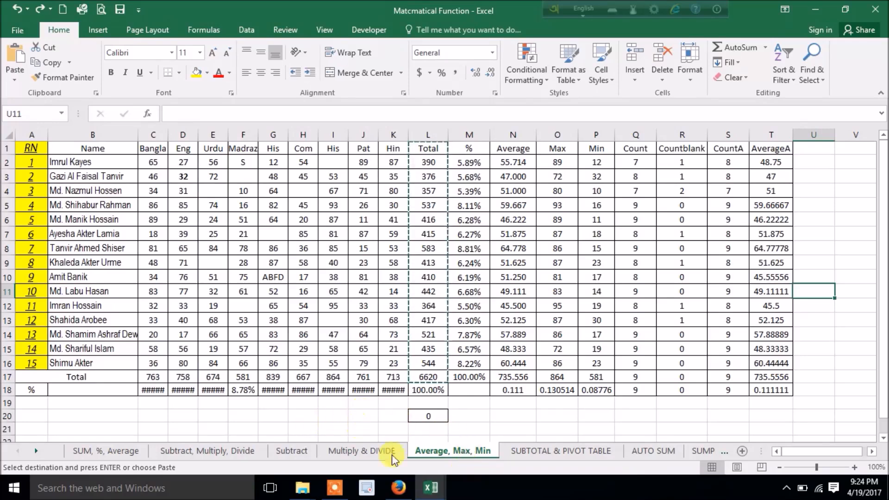
Copy the whole marks table A1:T18 from the Average, Max, Min sheet
click(428, 493)
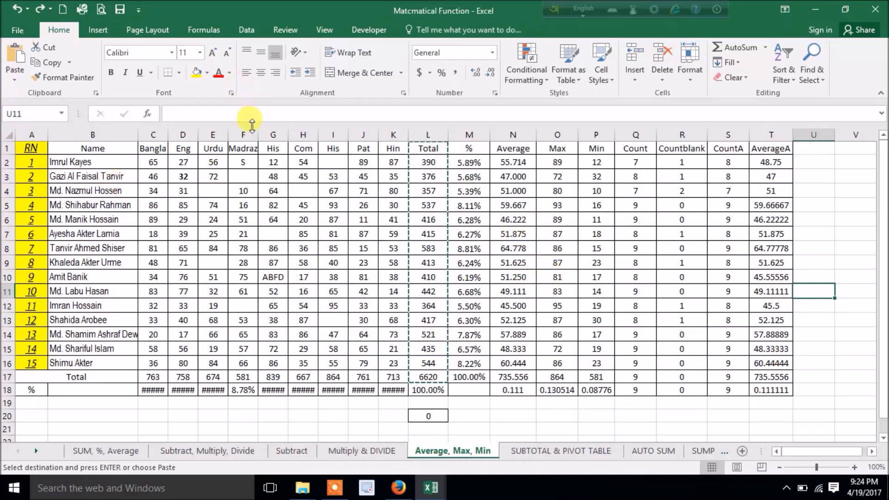
drag(28, 147, 772, 388)
right_click(367, 216)
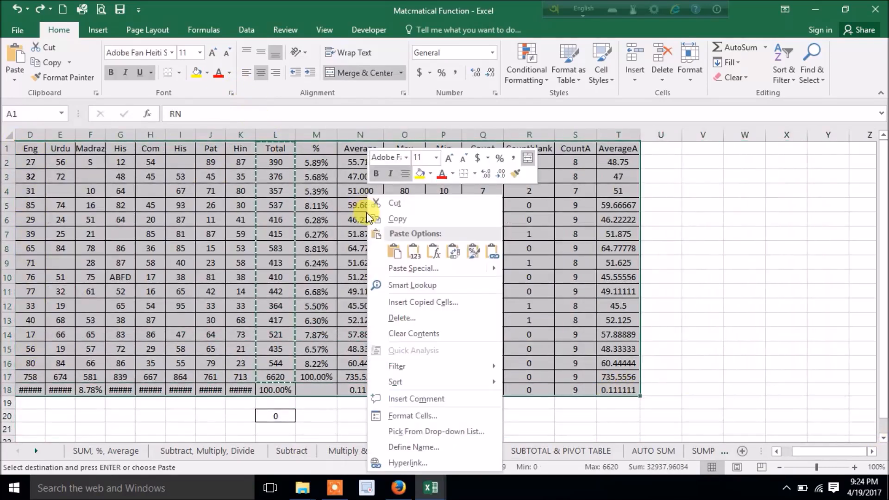
click(395, 218)
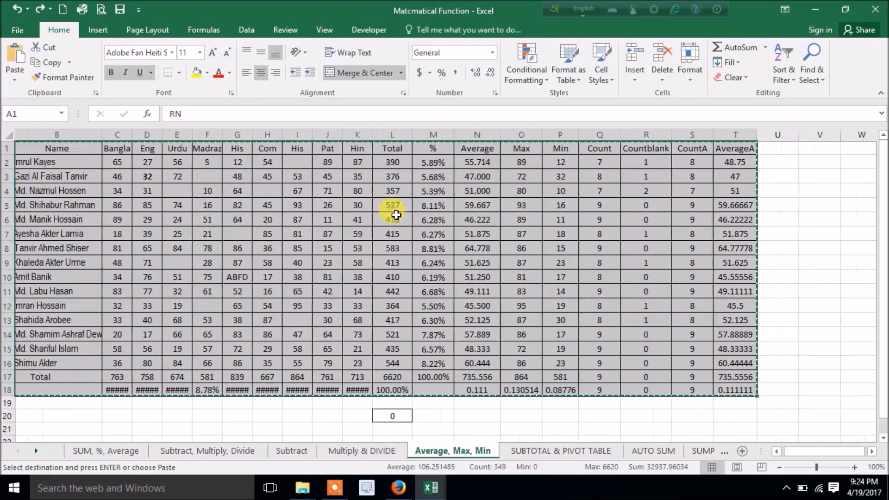
Switch to the Book2 workbook and paste the copied marks table at A1 of Sheet3
mouse_move(435, 486)
click(482, 465)
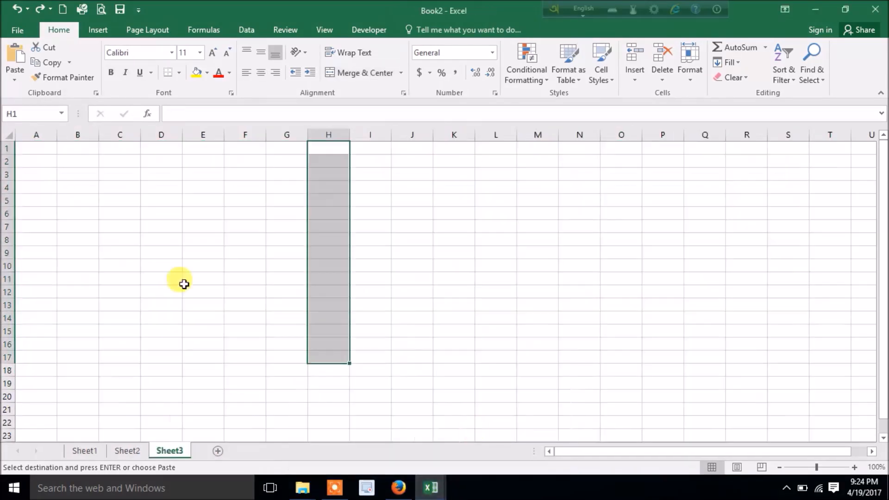
right_click(29, 148)
click(44, 204)
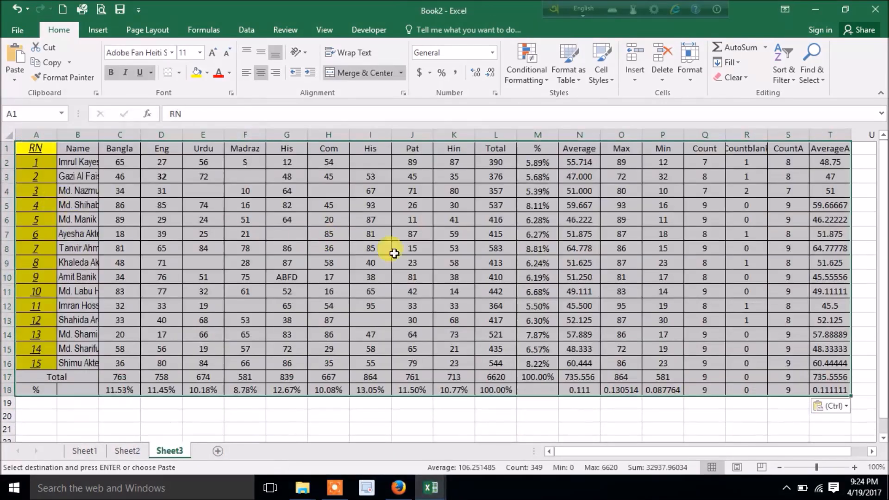
click(449, 202)
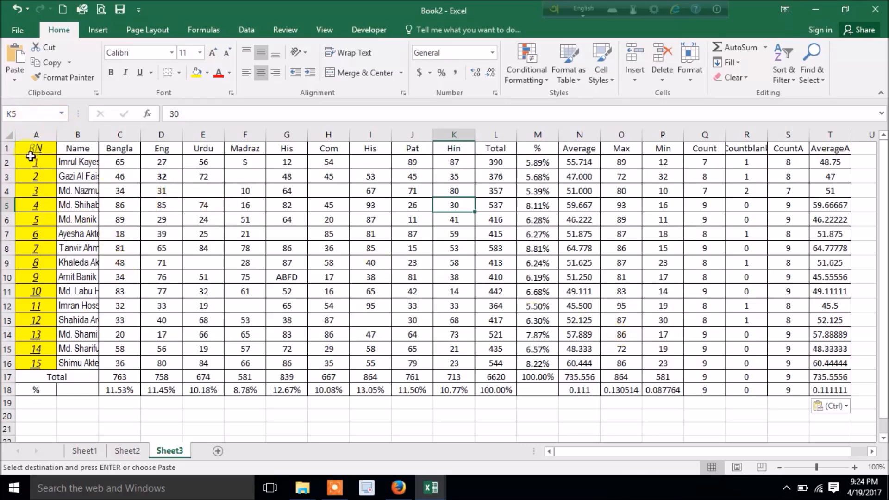
Undo the table paste on Sheet3 and redo it
drag(32, 149, 816, 388)
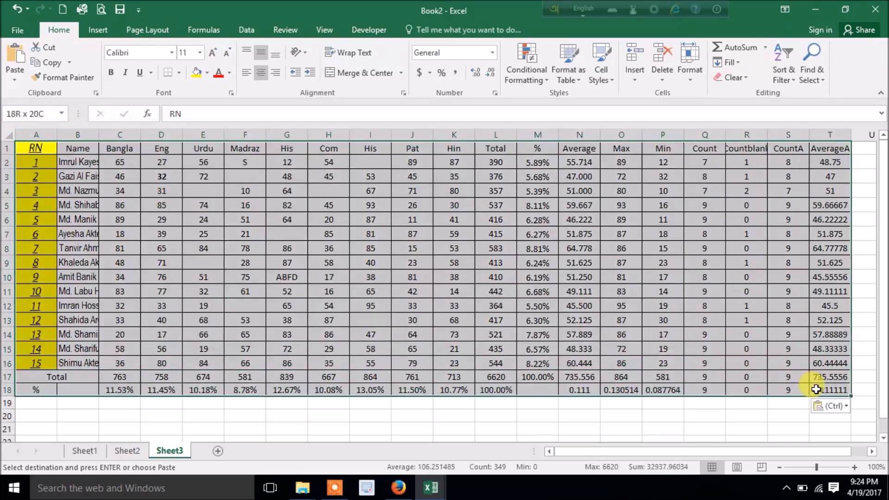
click(307, 417)
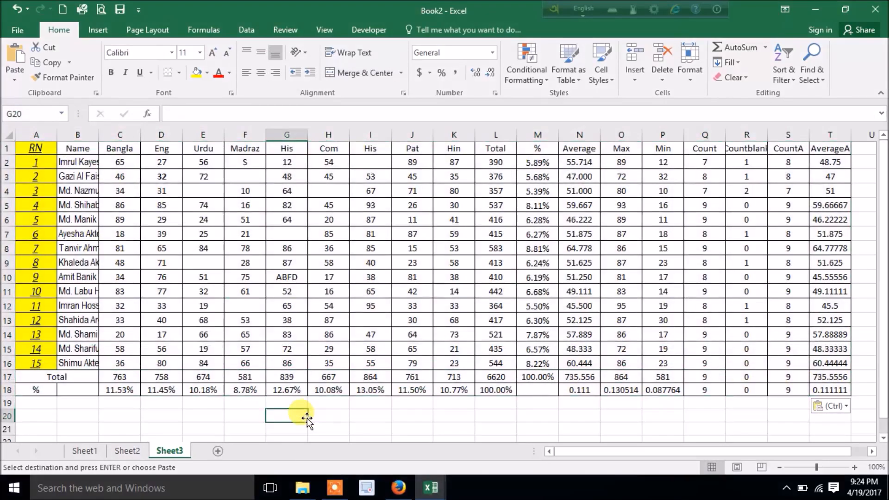
key(ctrl+z)
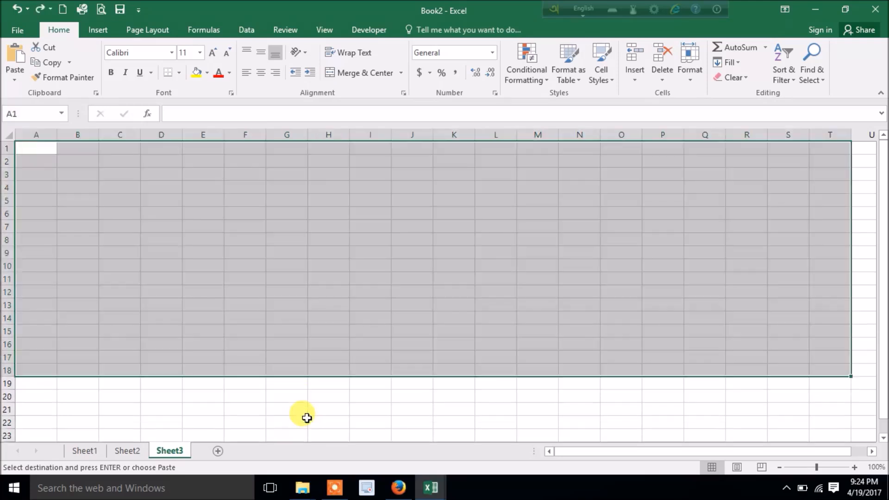
key(ctrl+y)
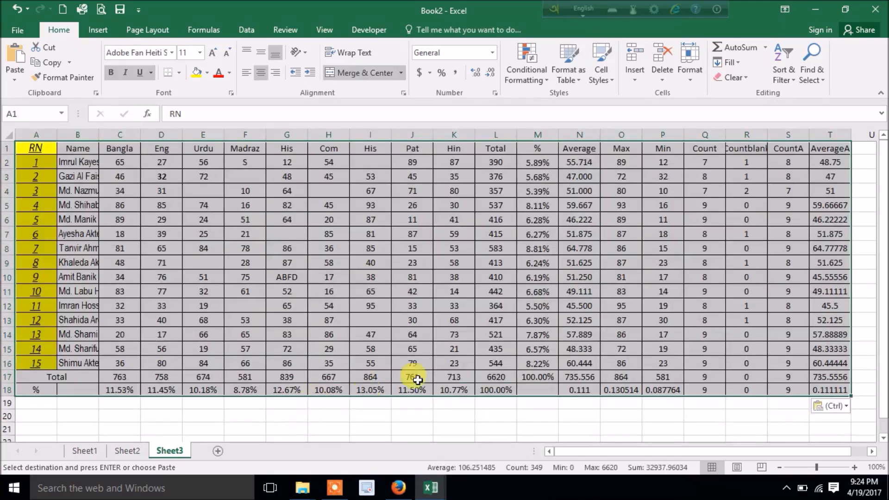
Examine the formulas in the % and Total columns of the pasted table
click(538, 163)
click(540, 203)
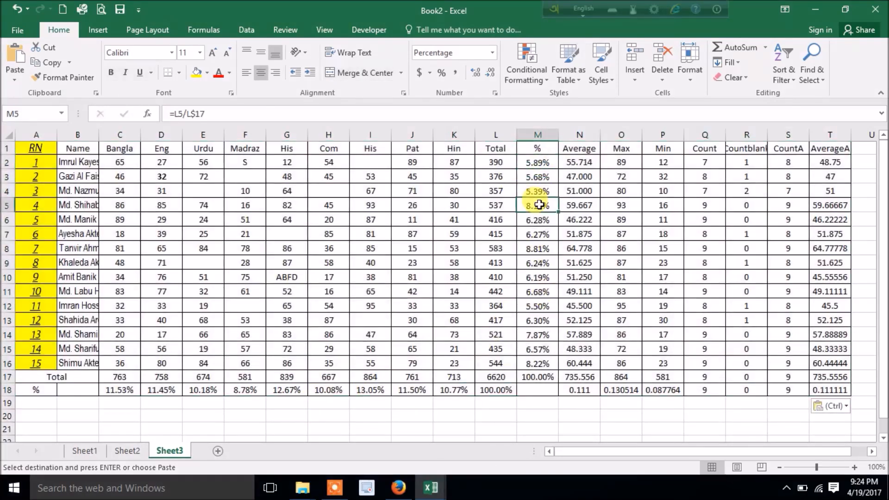
click(493, 157)
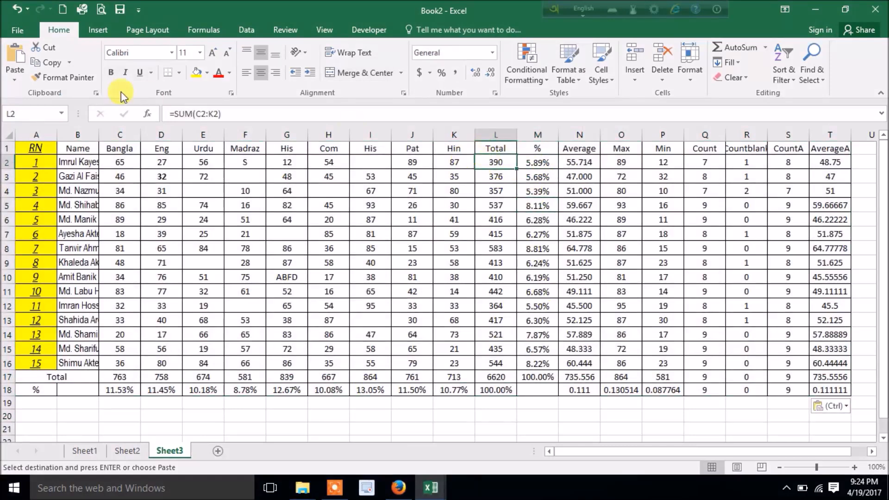
click(499, 176)
drag(494, 350, 493, 335)
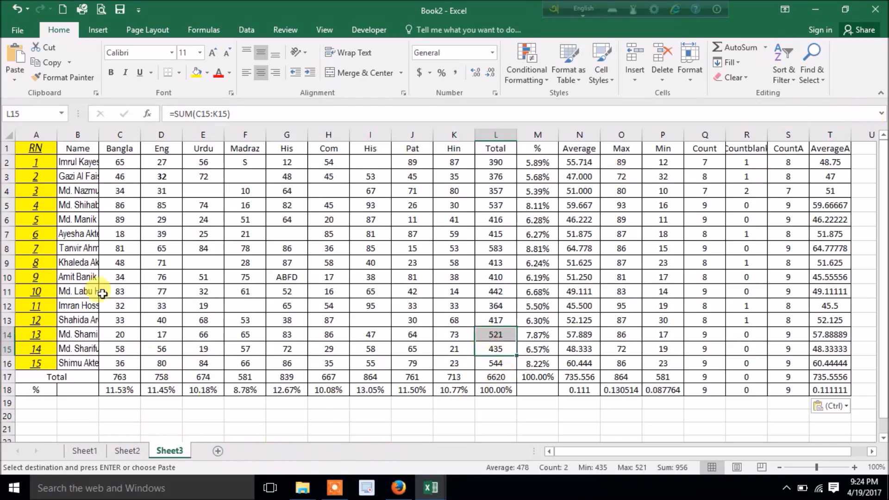
Copy the Total column L1:L18 from Sheet3 and paste it at L1 of Sheet1
drag(493, 149, 494, 389)
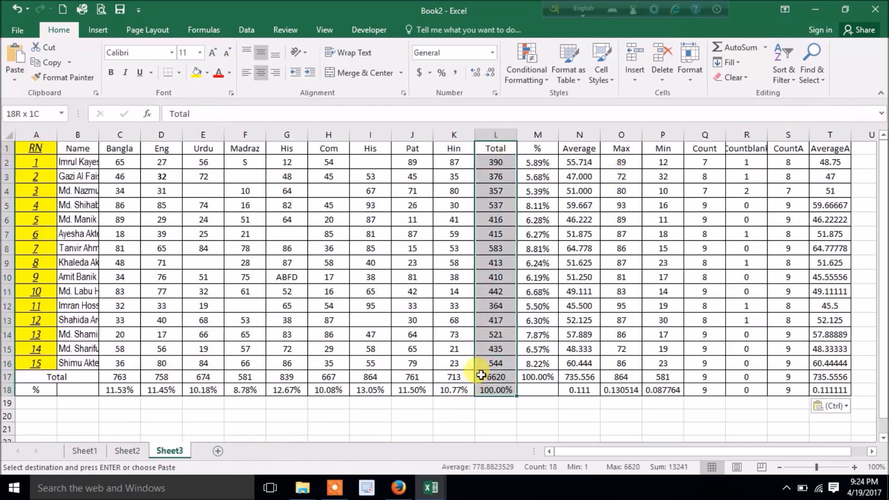
right_click(494, 272)
click(531, 217)
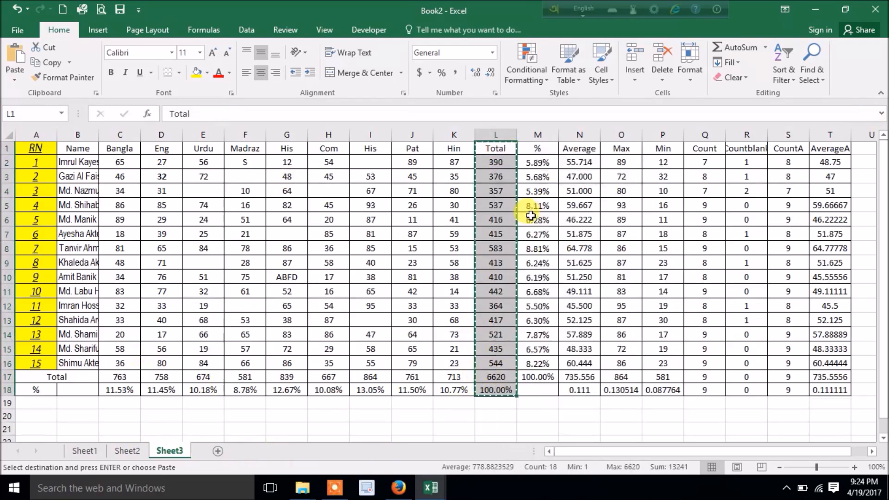
click(88, 451)
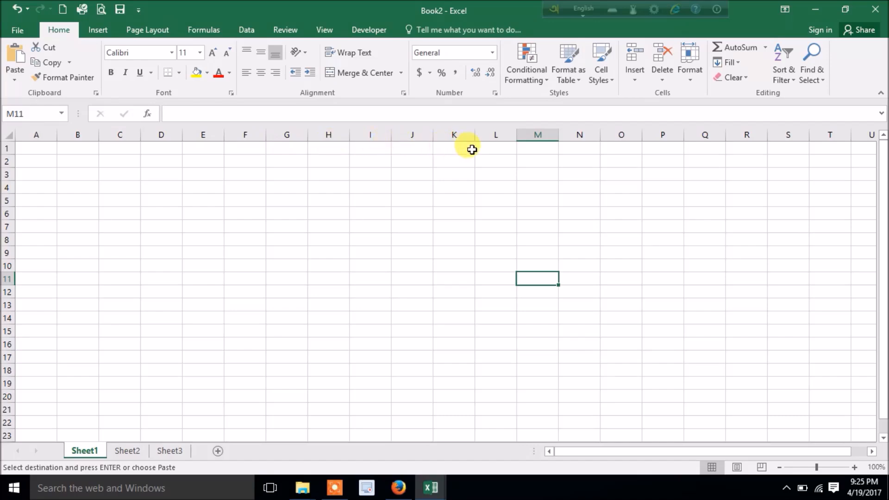
right_click(493, 146)
click(510, 204)
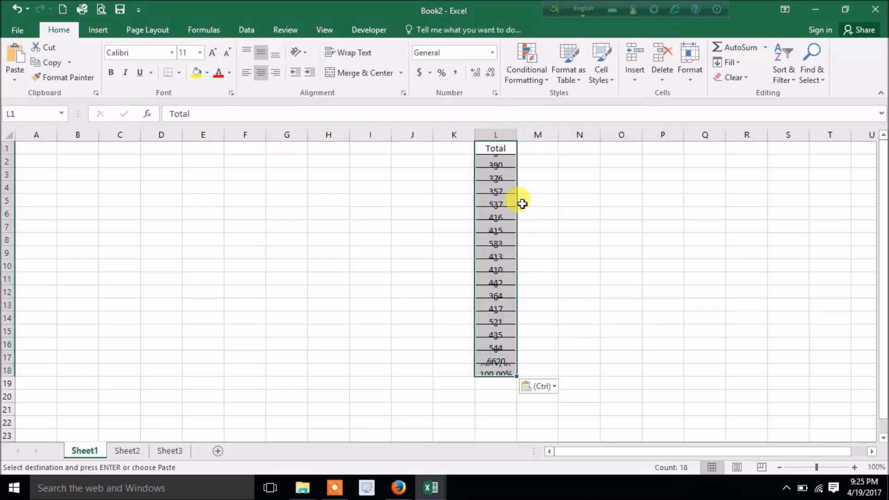
Compare Sheet1 with Sheet2 and Sheet3, and examine the pasted SUM formula in L2 and its source cell C2
click(126, 450)
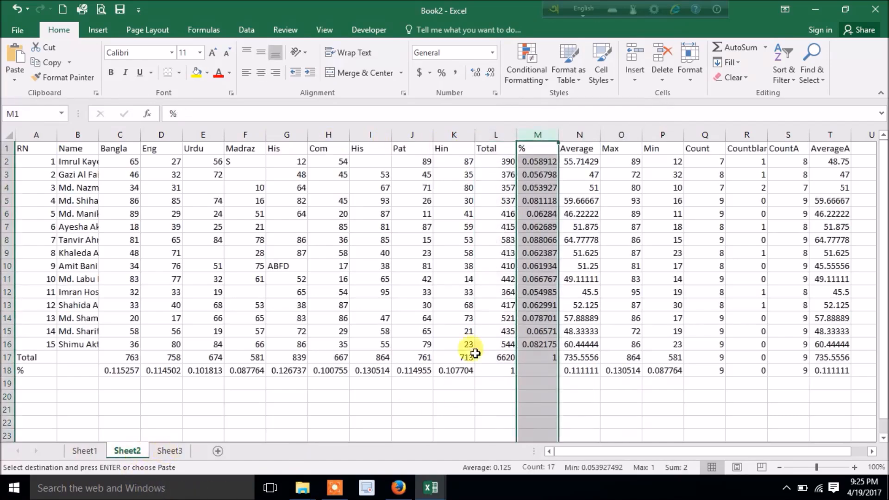
click(172, 450)
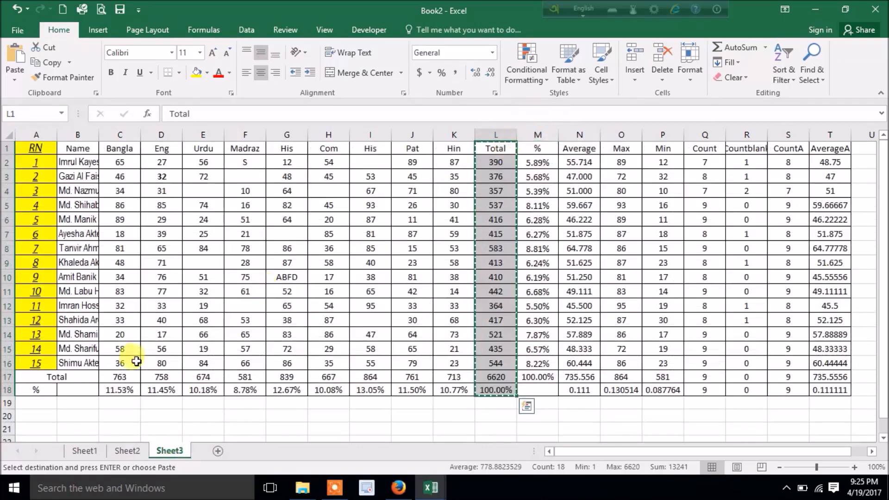
click(91, 453)
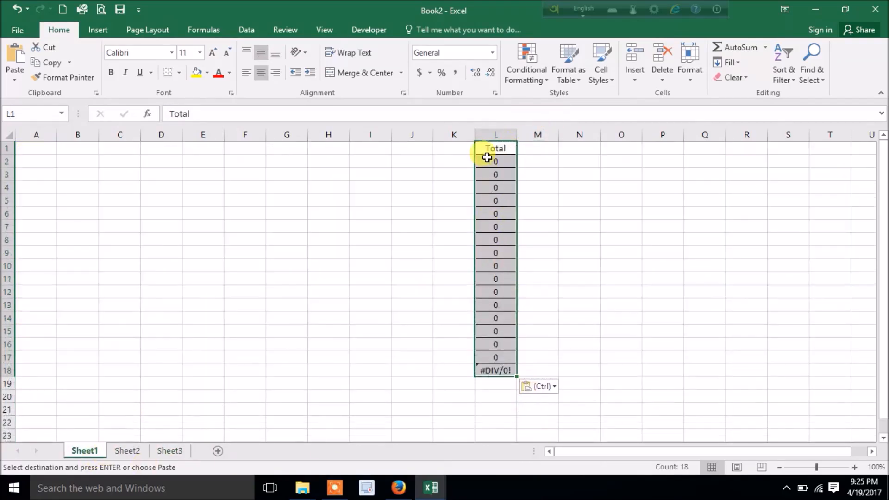
click(490, 158)
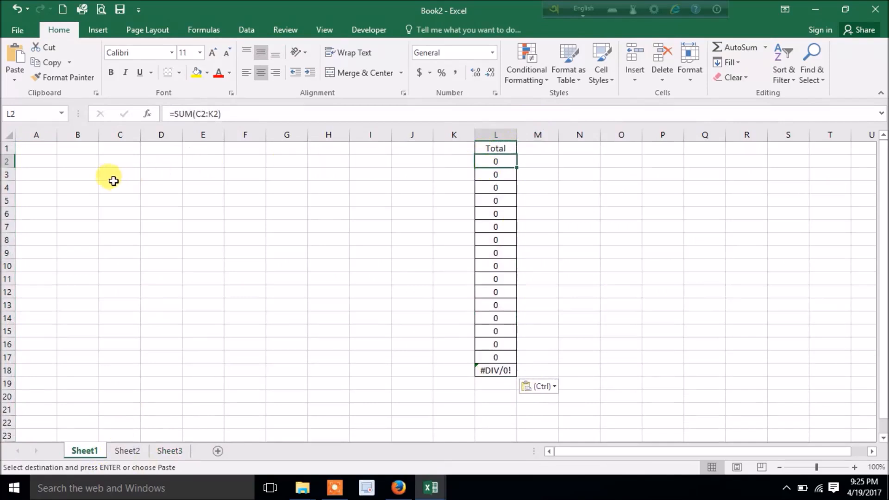
click(122, 161)
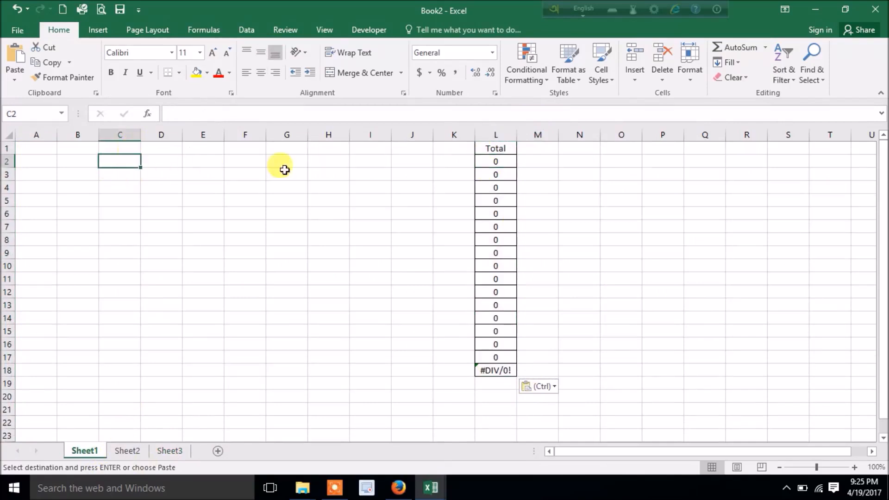
click(498, 163)
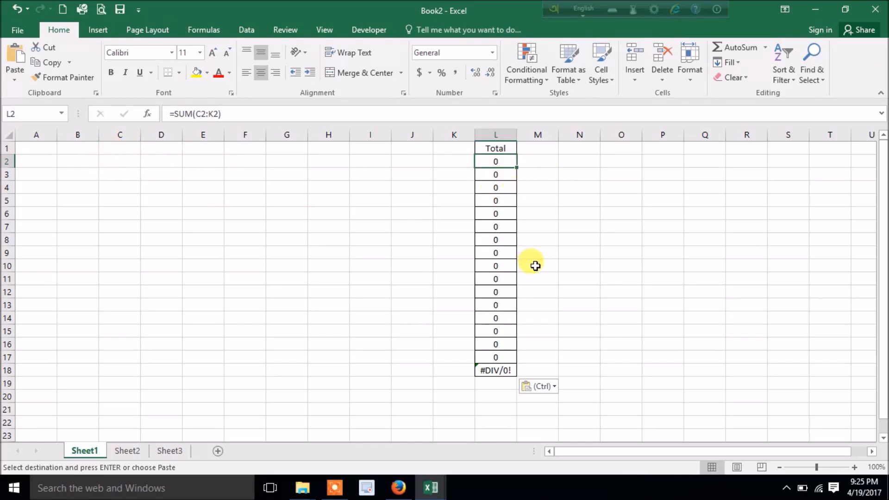
Select the pasted Total column L1:L18 on Sheet1 and undo its paste
drag(496, 146, 507, 375)
key(ctrl+c)
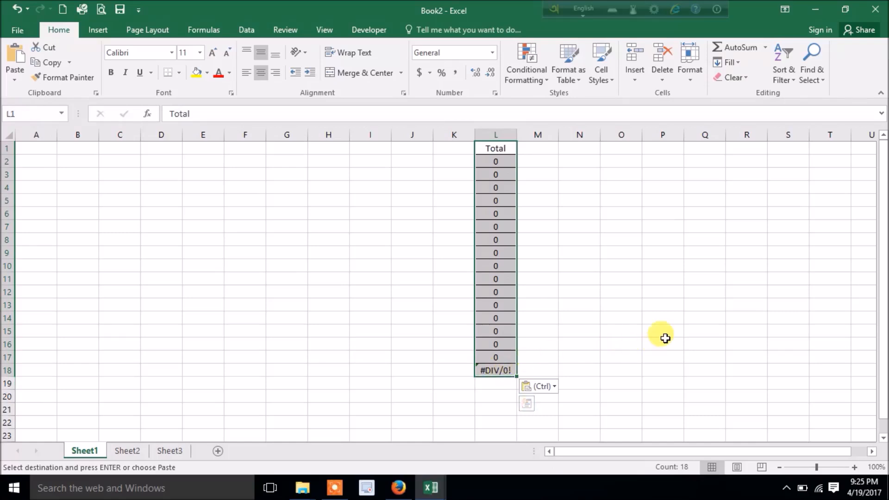
click(665, 339)
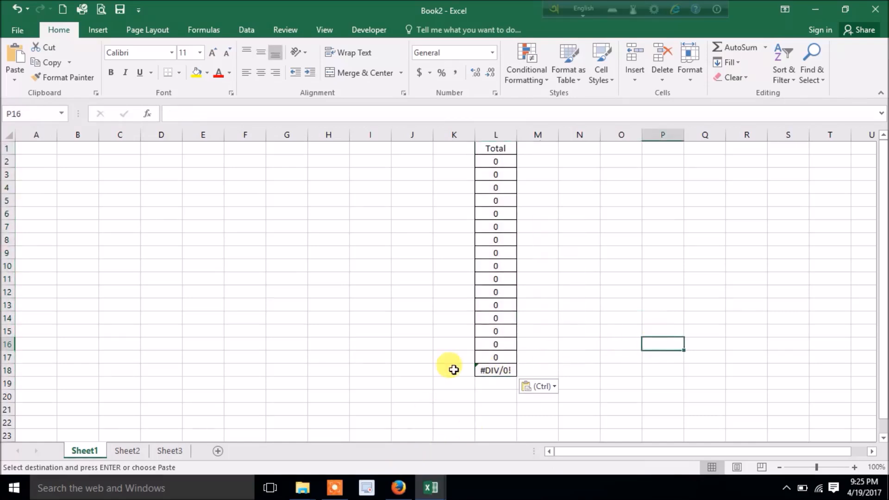
key(ctrl+z)
Paste the Total column at K1 of Sheet1 to check the formula in K2, and undo the paste
right_click(459, 151)
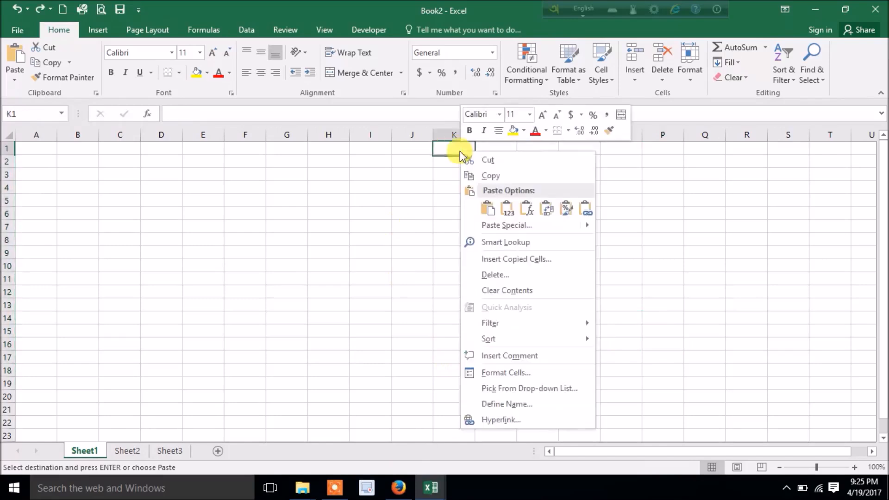
click(486, 209)
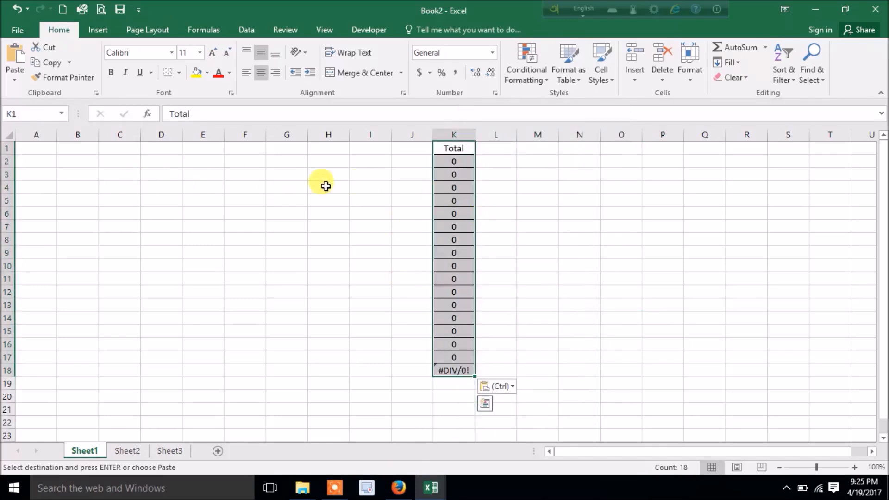
click(445, 162)
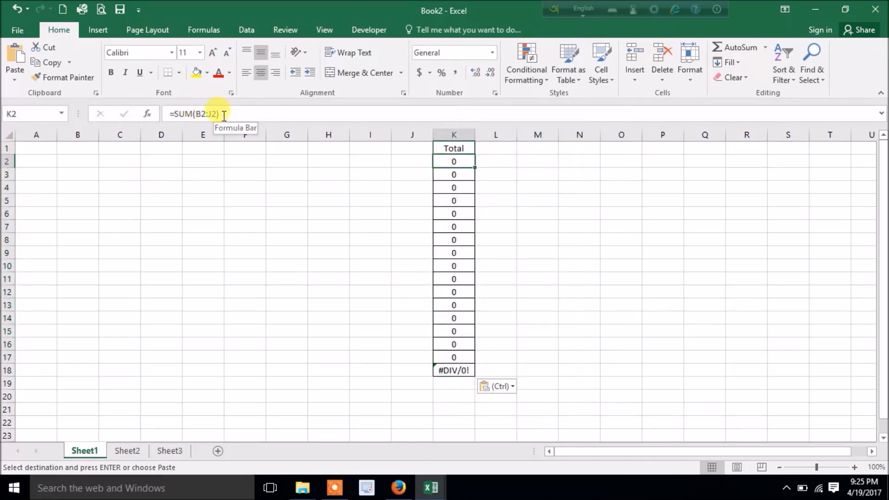
key(ctrl+z)
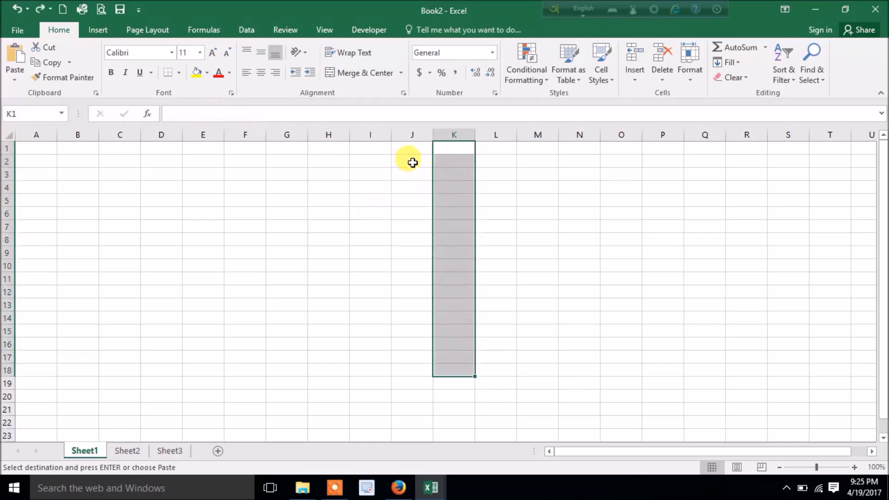
Paste the Total column at J1 of Sheet1 to check the formula in J2, and undo the paste
drag(412, 148, 413, 174)
right_click(411, 149)
click(433, 205)
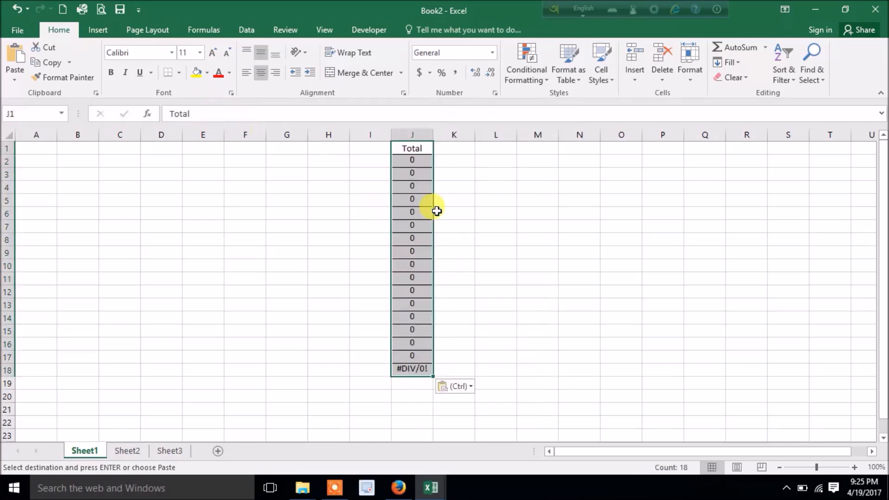
click(402, 159)
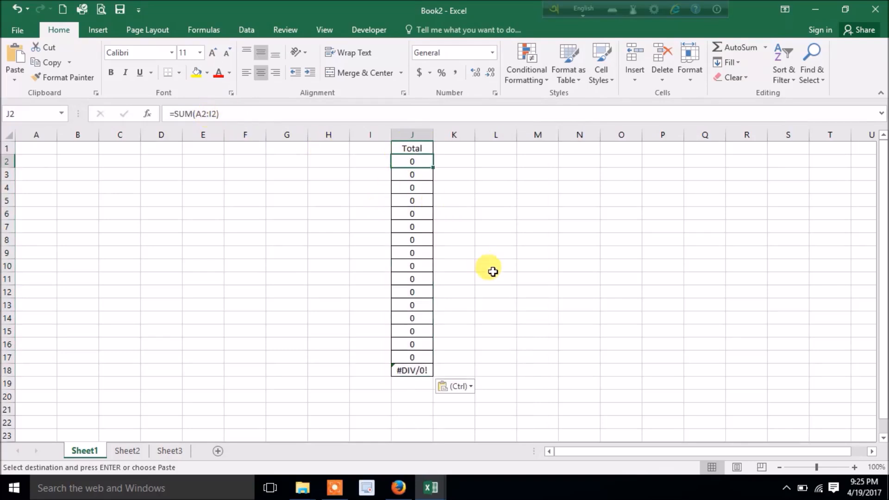
key(ctrl+z)
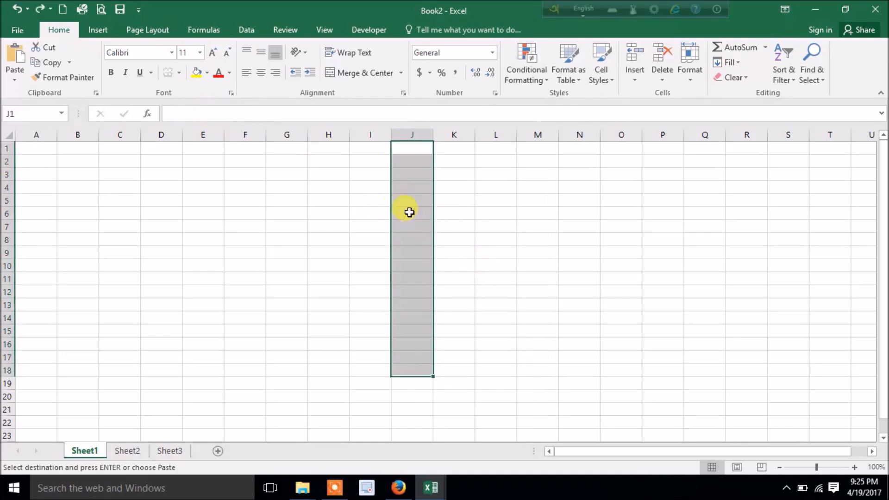
Try pasting the Total column at I1 of Sheet1, undo it and return to Sheet3
right_click(375, 147)
click(398, 205)
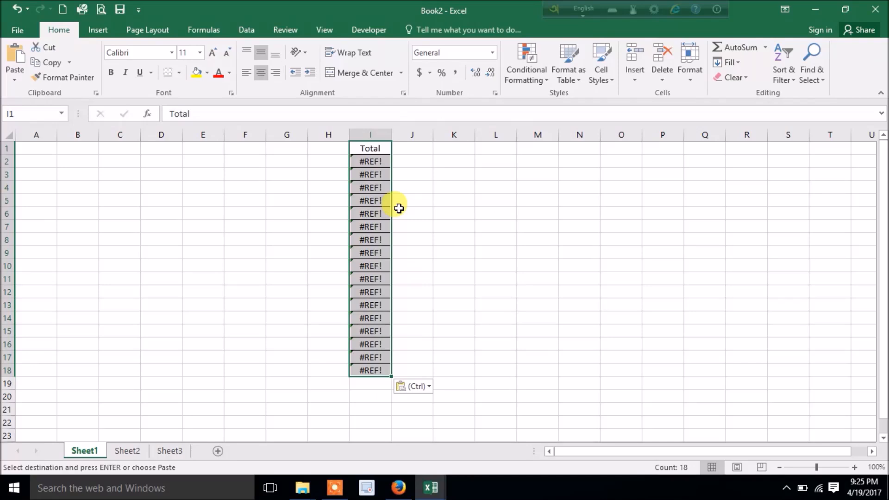
key(ctrl+z)
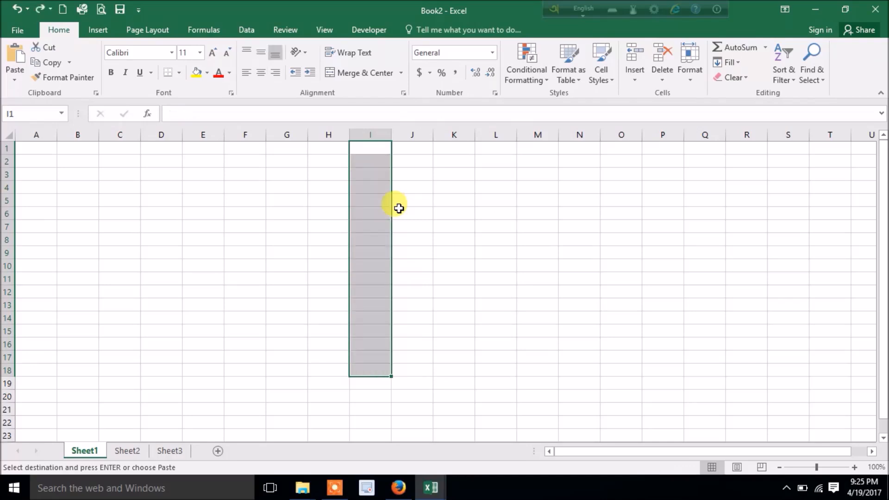
click(170, 452)
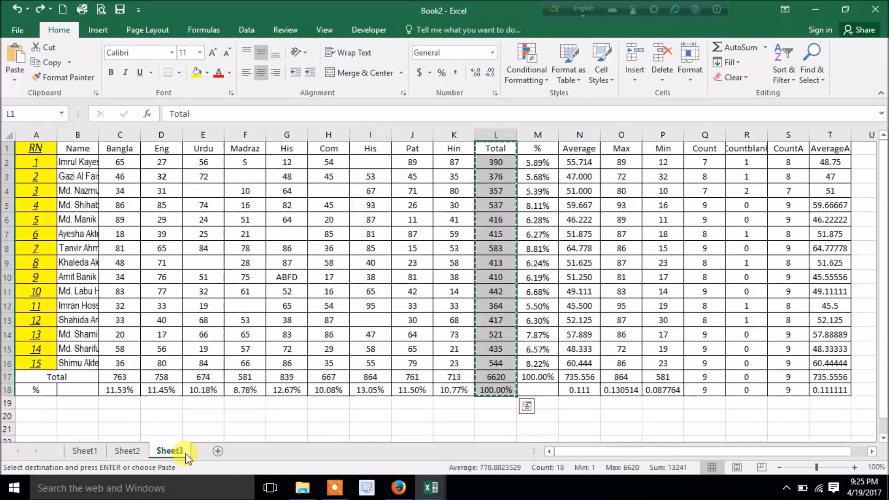
Paste only the values of the copied Total column at A1 of Sheet1 using Paste Special
click(85, 453)
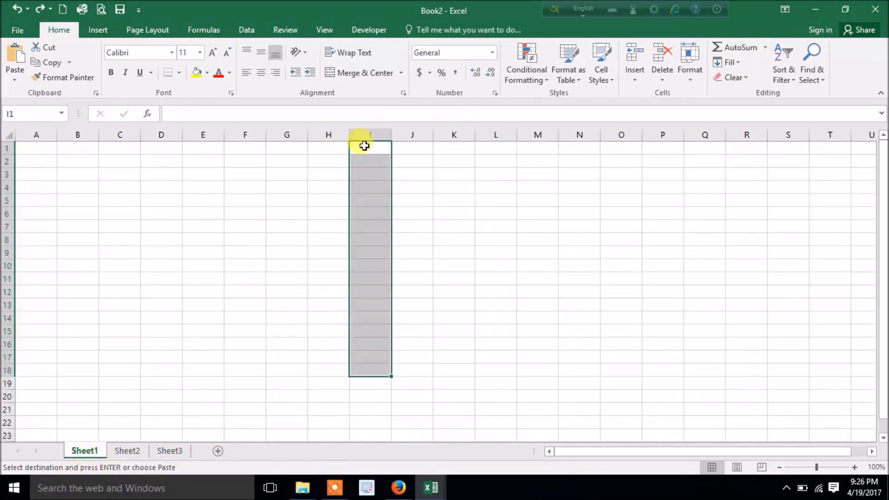
right_click(36, 149)
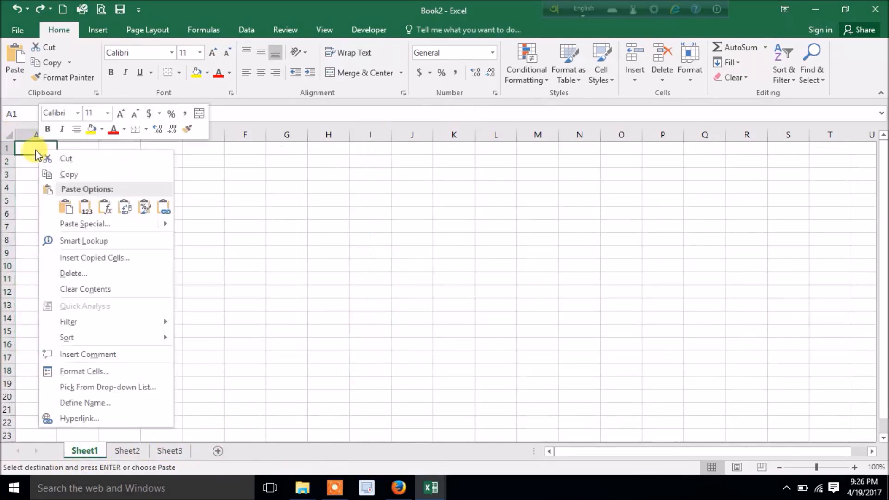
click(85, 225)
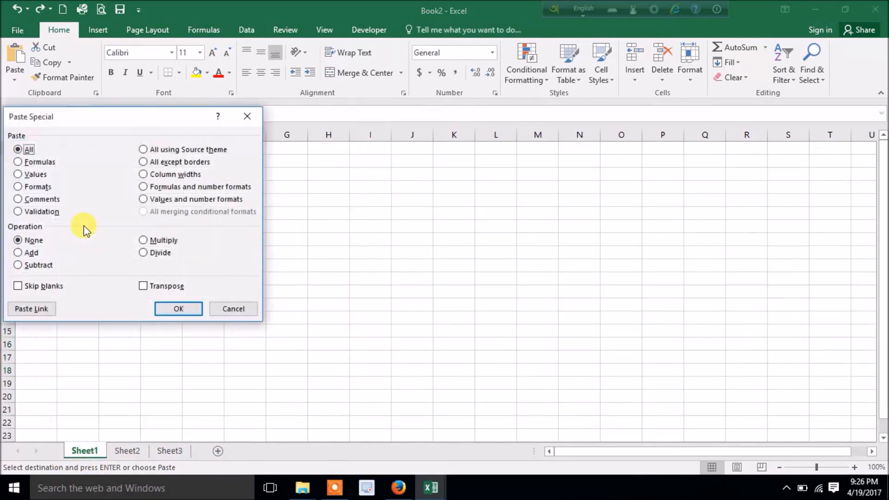
click(256, 115)
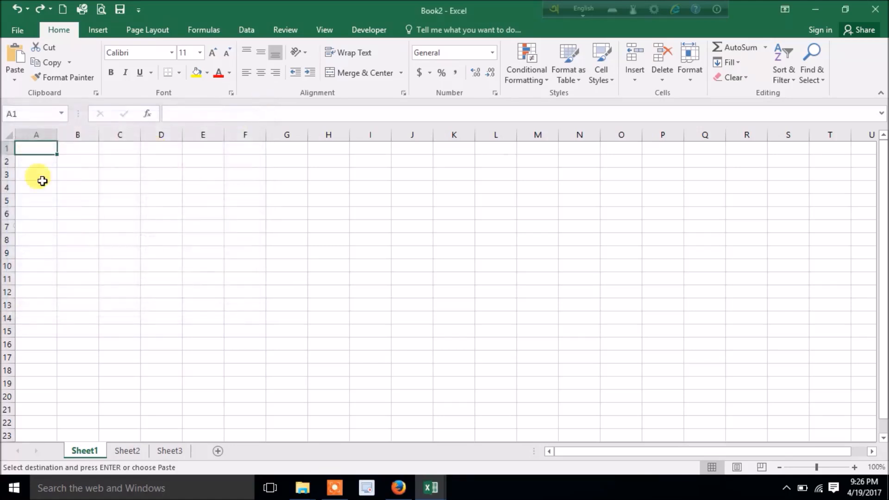
right_click(36, 147)
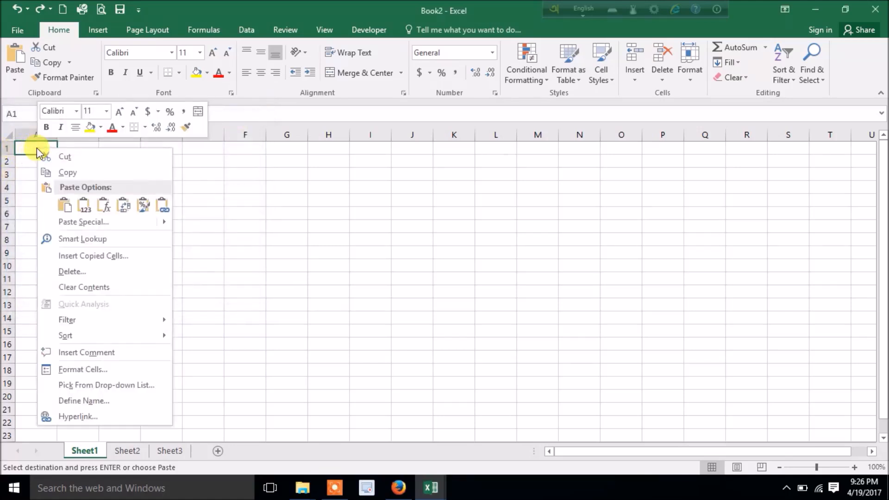
click(80, 224)
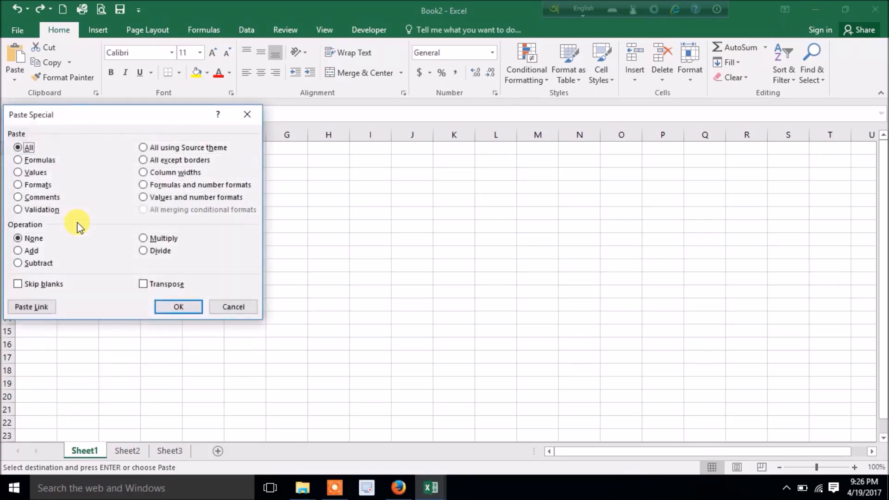
click(35, 174)
click(163, 307)
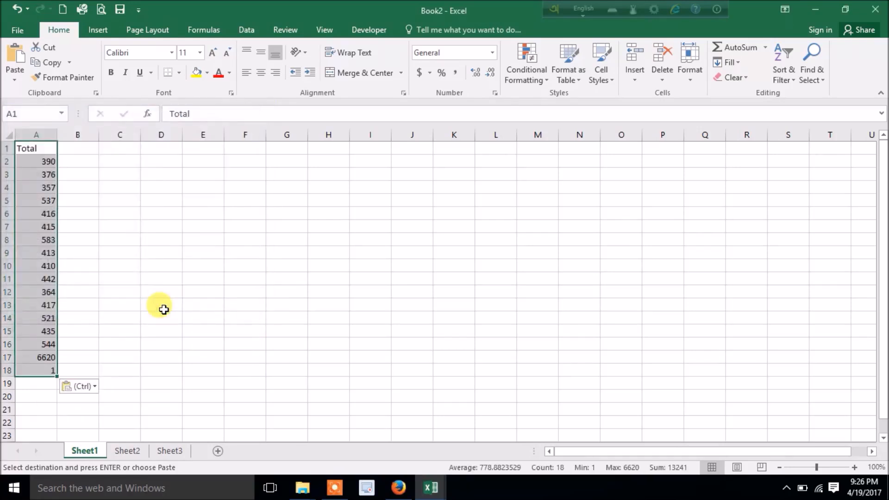
Check the pasted values in A17 and A18, clear A18, select A2:A17 and undo the clearing
click(49, 357)
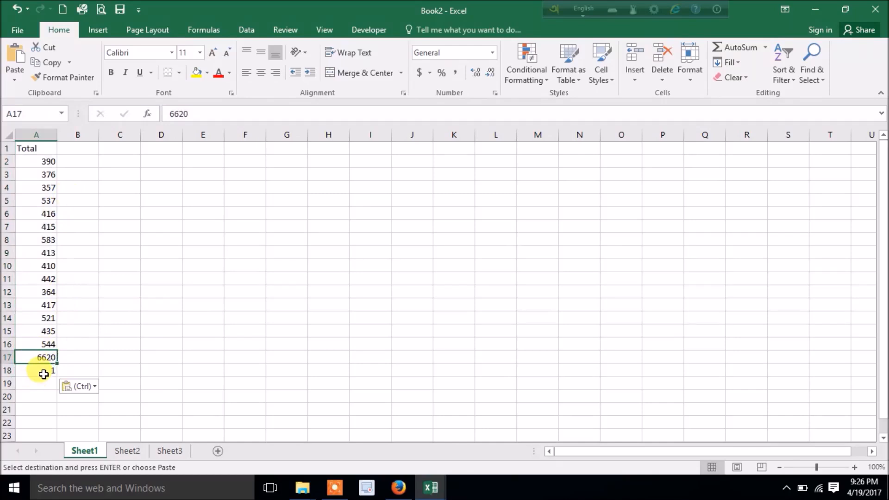
drag(46, 161, 46, 373)
click(39, 370)
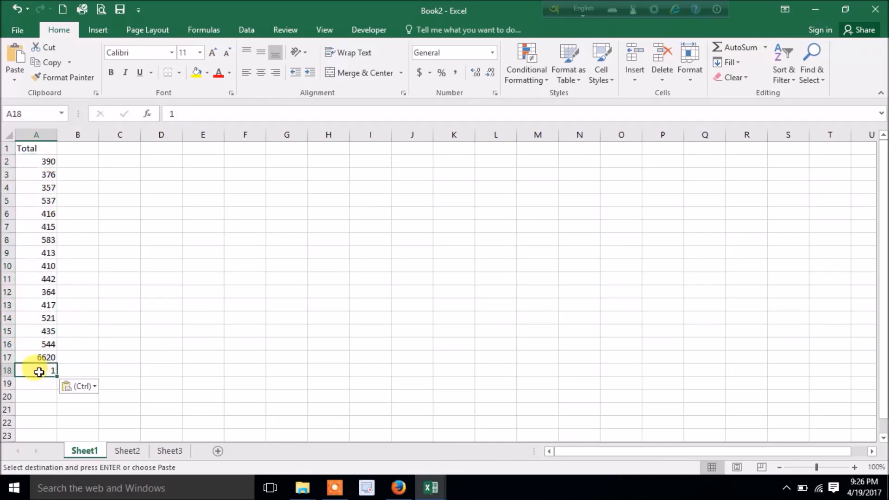
key(ctrl+z)
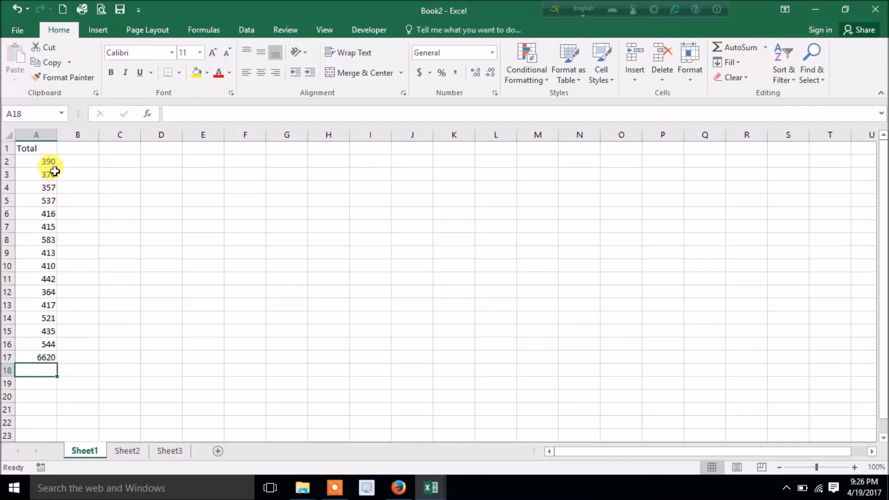
drag(48, 161, 49, 355)
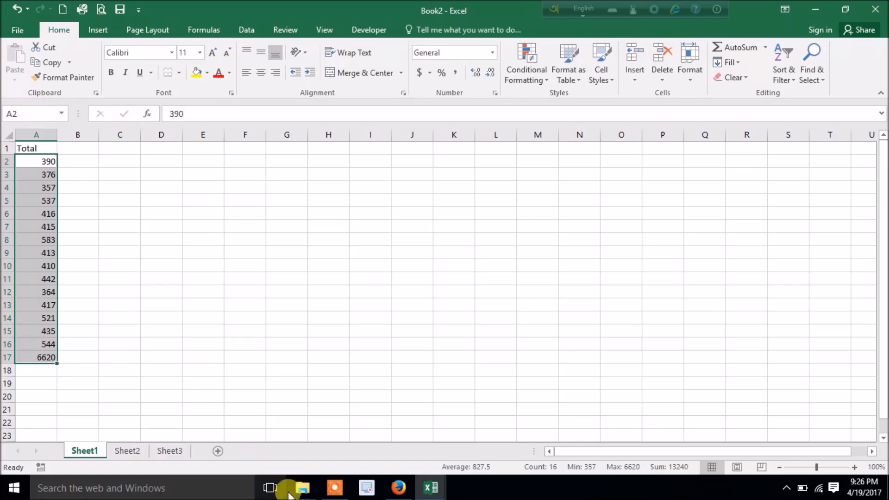
mouse_move(289, 488)
key(ctrl+z)
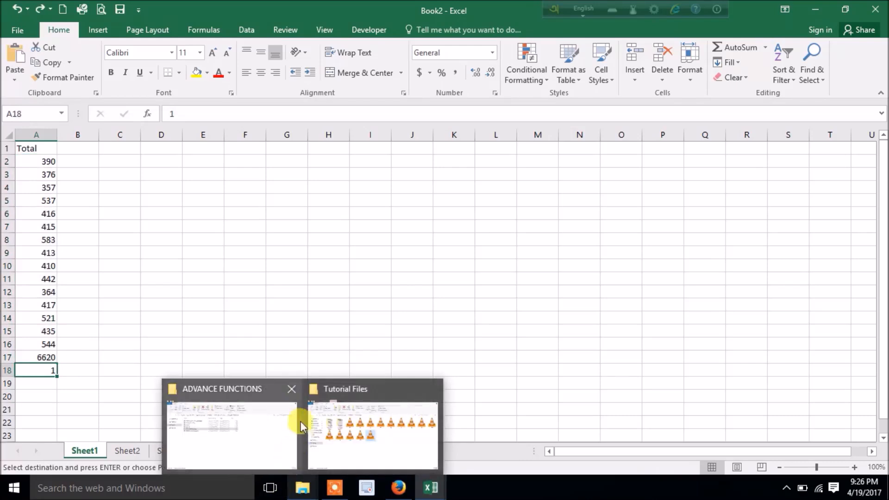
click(267, 230)
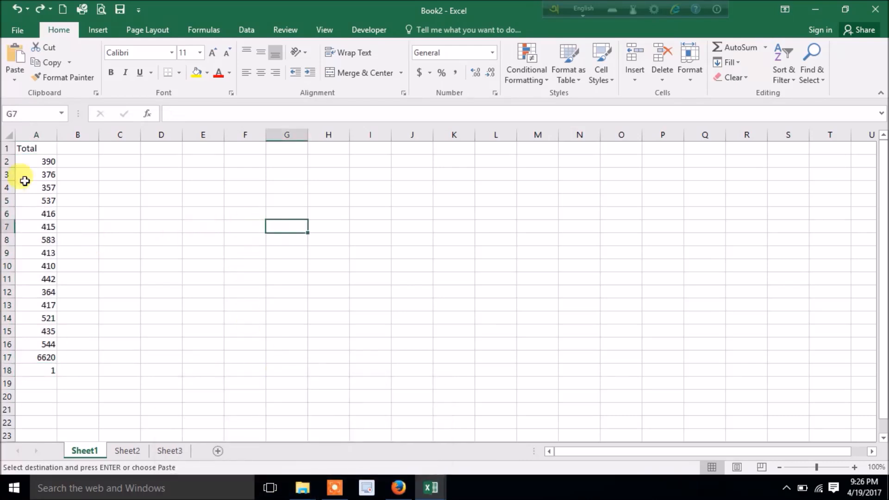
Paste only the Total column's formats at A1 with Paste Special, check A18, and undo both the formats and values pastes
right_click(31, 149)
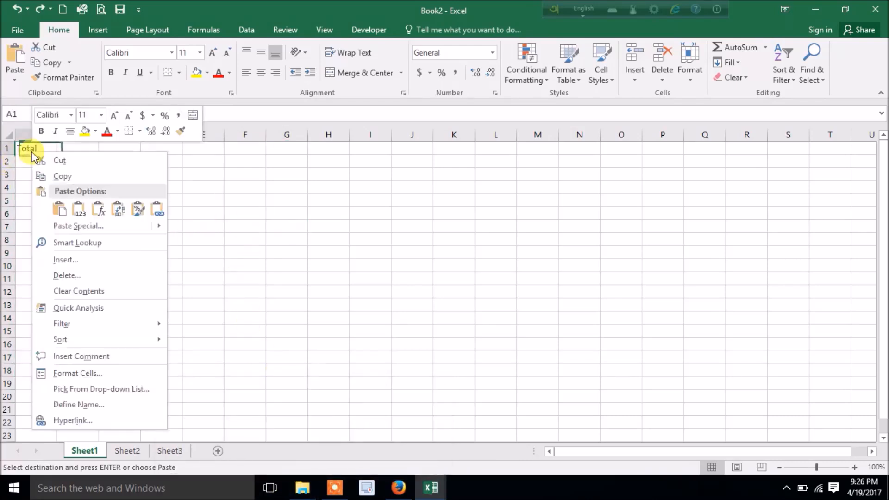
click(85, 229)
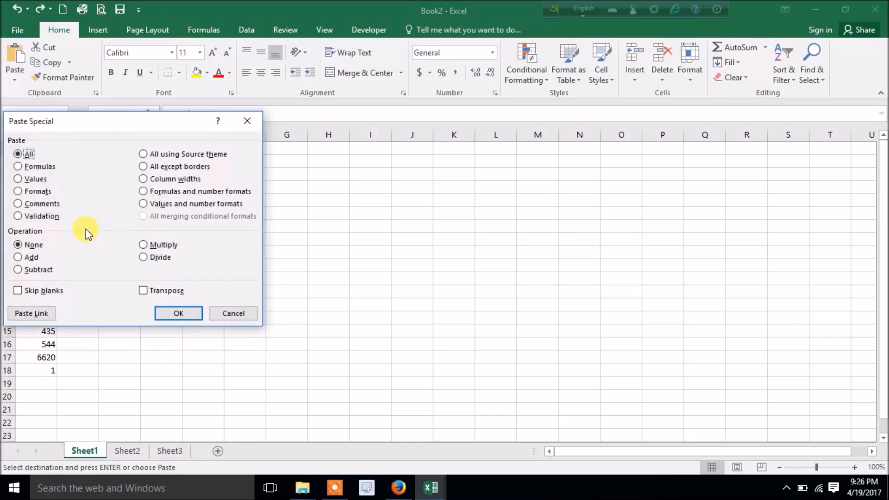
click(41, 195)
click(175, 313)
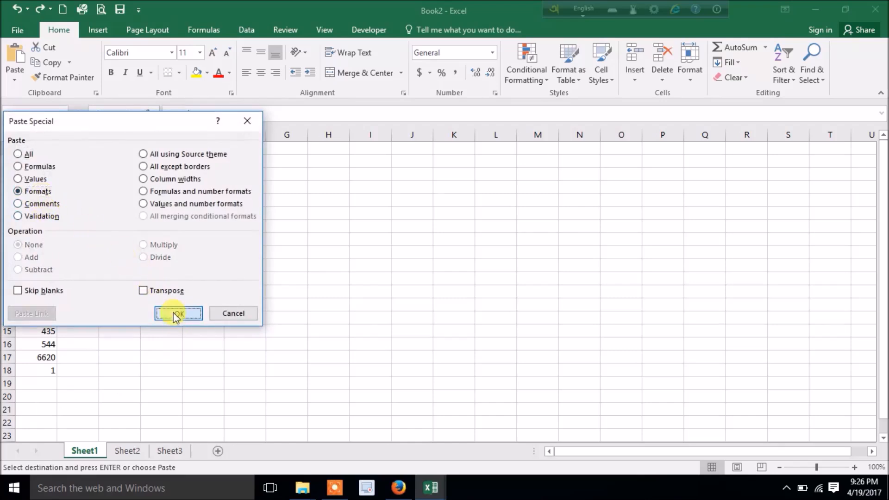
drag(37, 150, 44, 360)
click(40, 369)
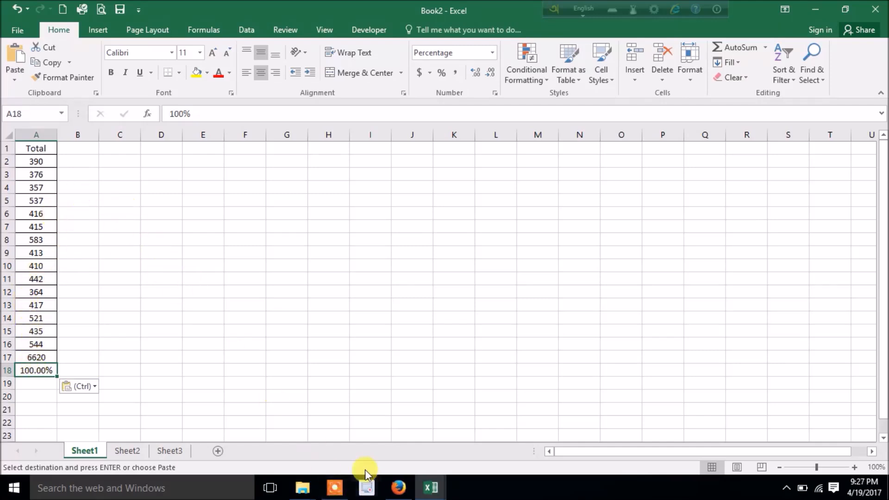
key(ctrl+z)
key(ctrl+z)
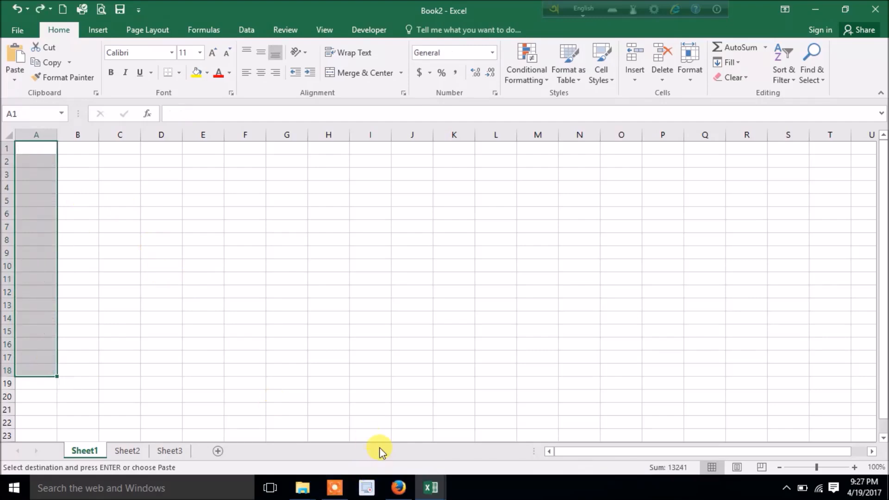
Autofit the widths of columns A through T on Sheet3
click(168, 450)
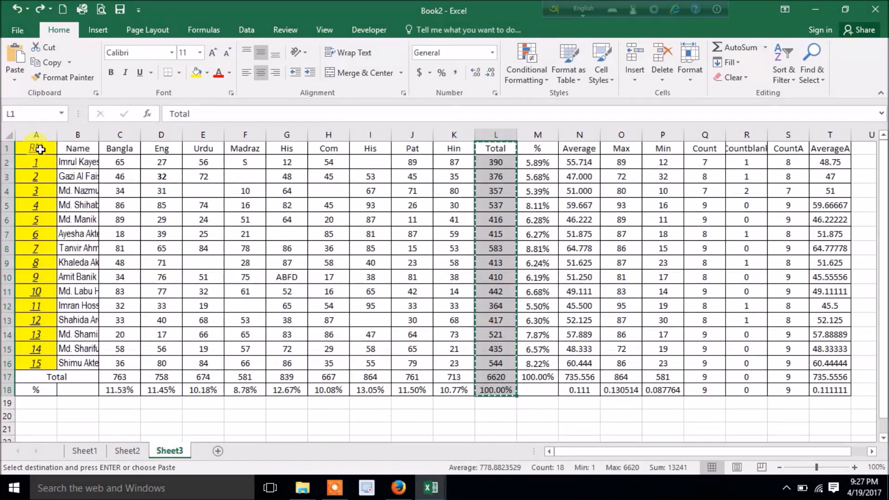
drag(35, 148, 764, 347)
drag(366, 332, 341, 328)
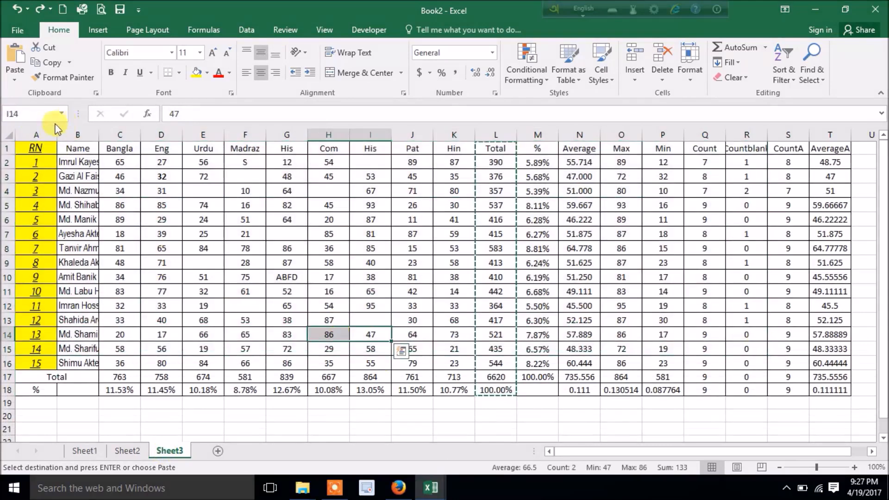
drag(34, 134, 814, 215)
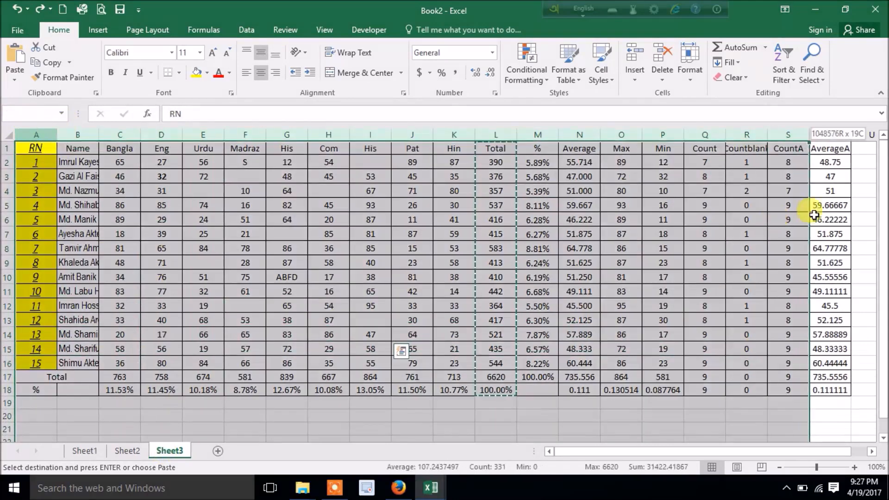
double_click(809, 134)
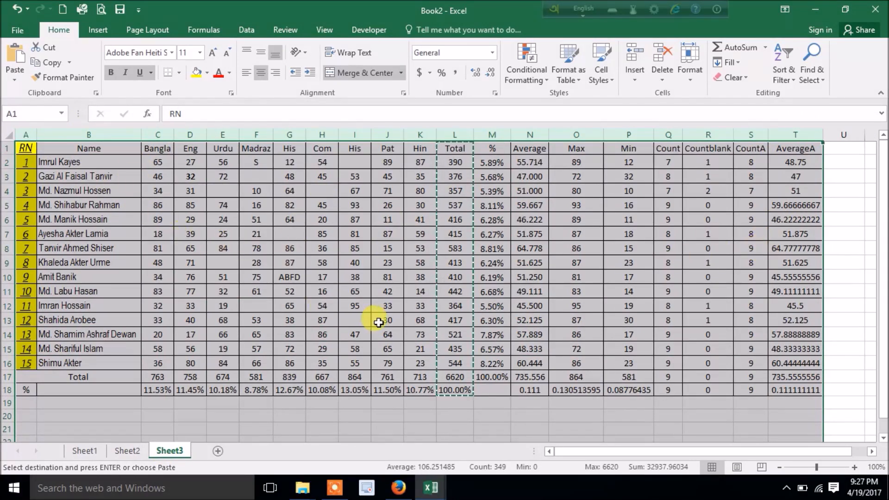
Copy the whole table A1:T18 from Sheet3 and paste it normally at A1 of Sheet1
drag(30, 149, 769, 389)
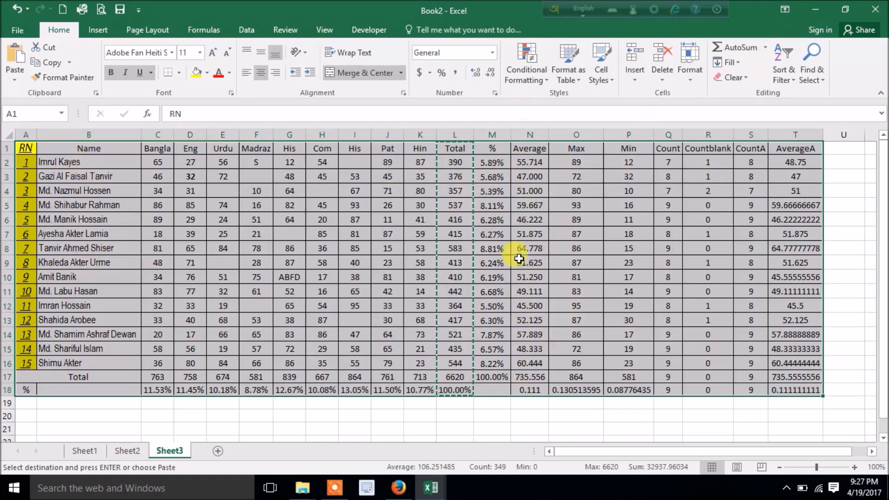
click(82, 450)
click(36, 147)
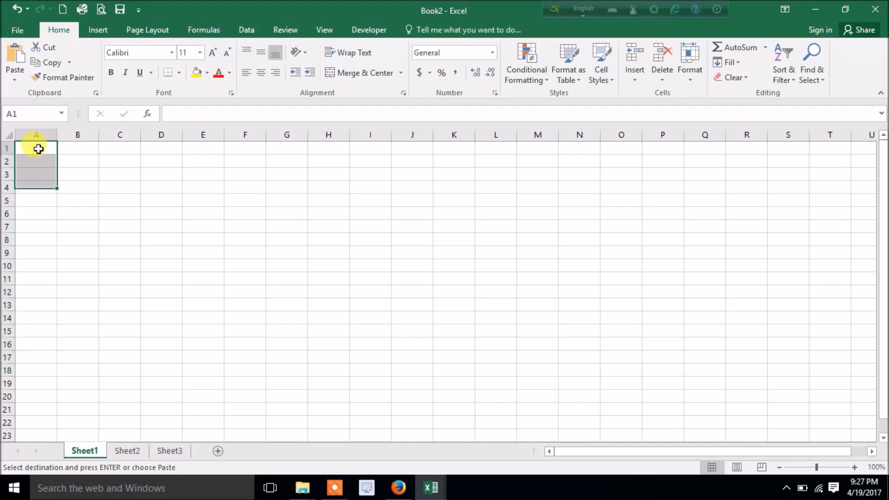
right_click(38, 148)
click(65, 207)
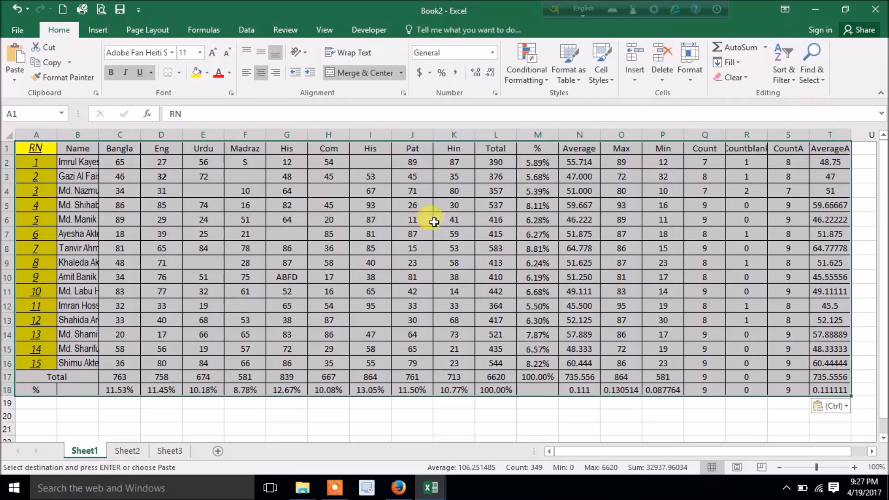
Apply the source column widths to the pasted table from A1 with Paste Special, and check columns A, O and Q
click(29, 148)
right_click(30, 148)
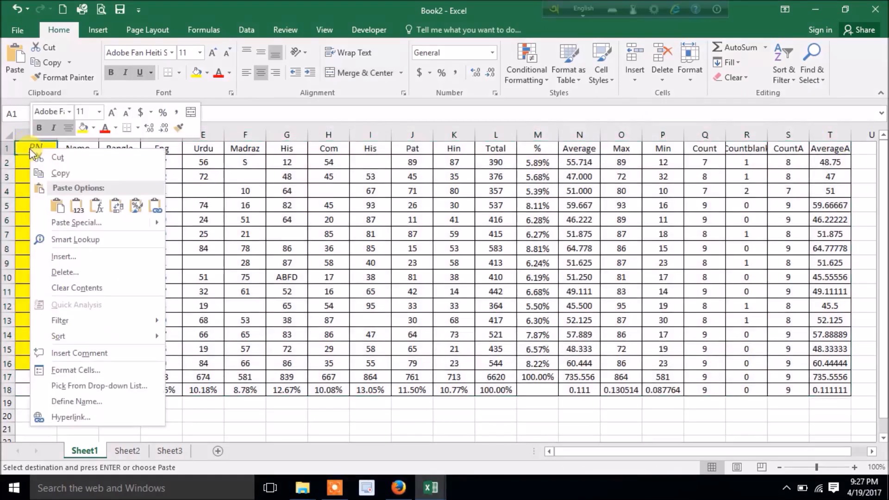
click(74, 222)
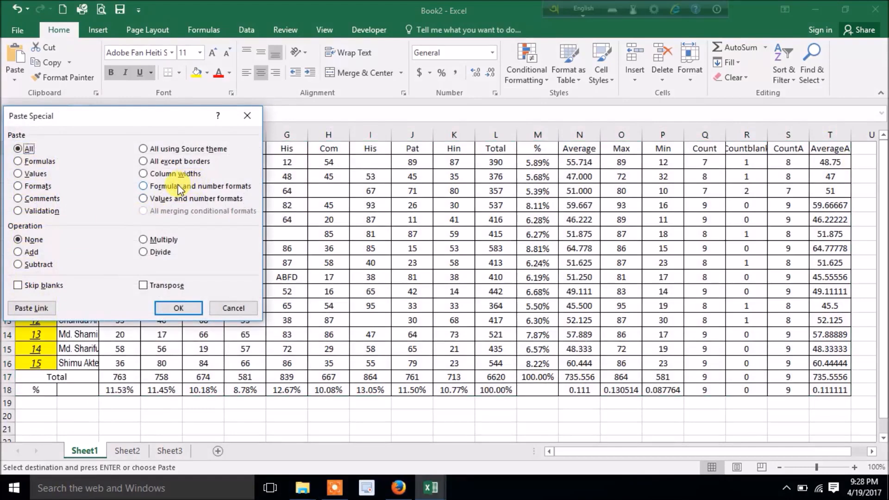
click(169, 175)
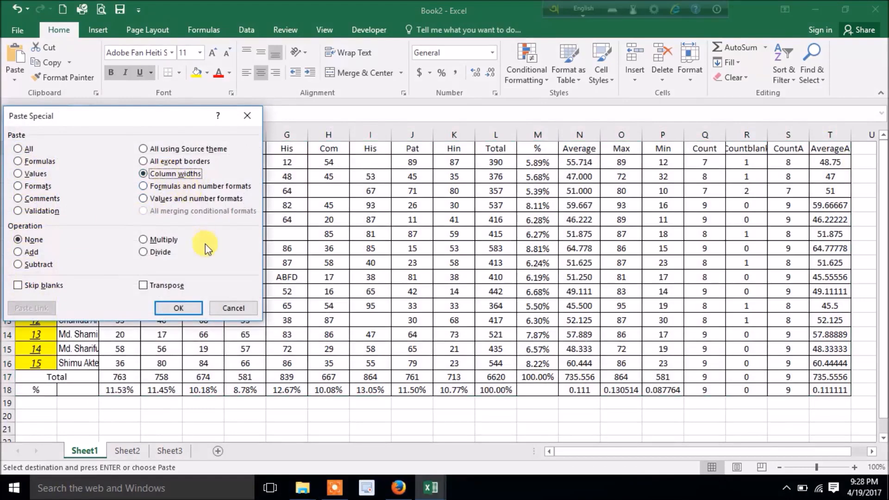
click(180, 309)
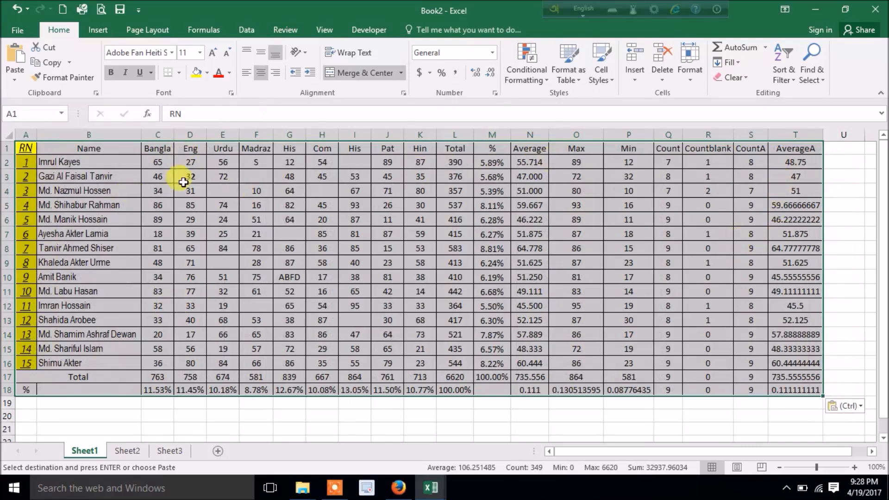
click(27, 132)
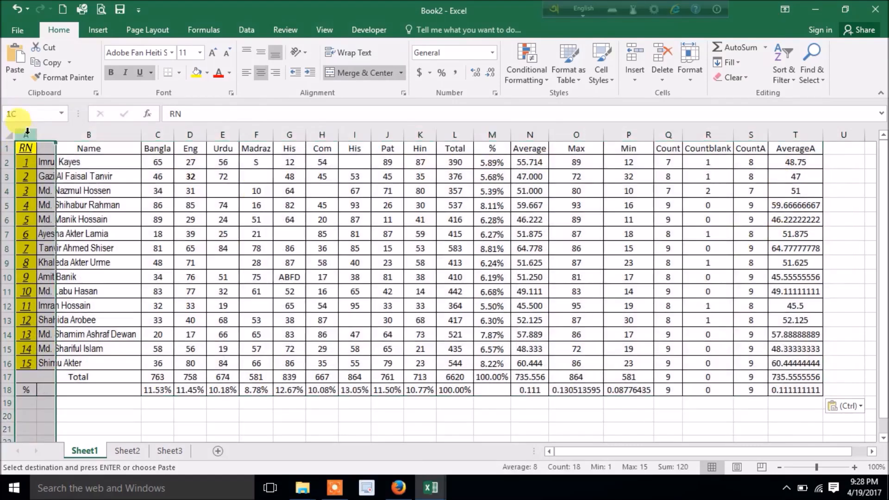
click(574, 131)
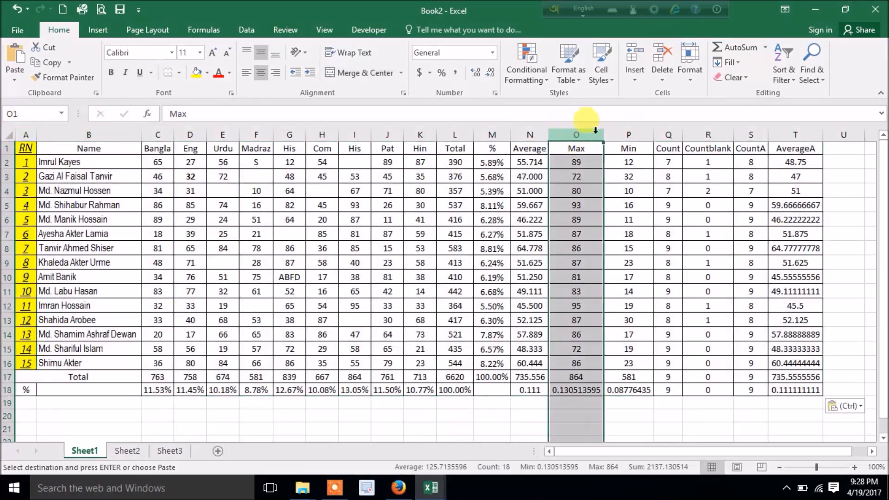
click(667, 132)
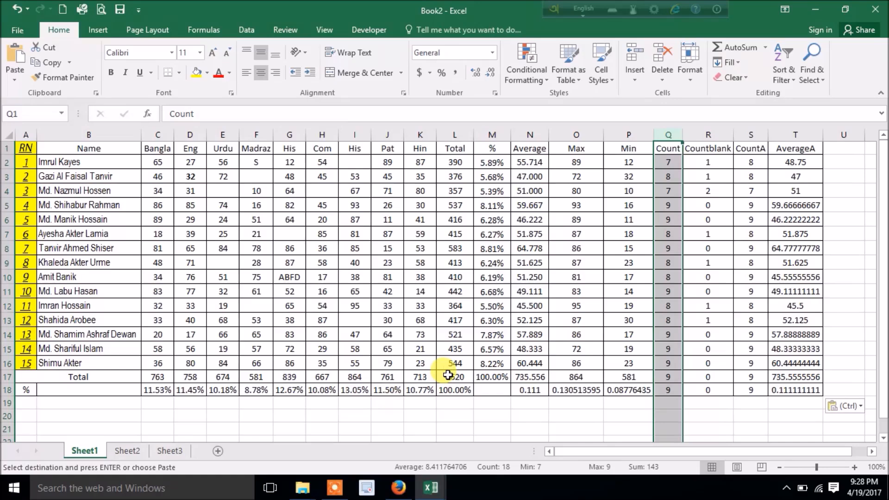
click(340, 486)
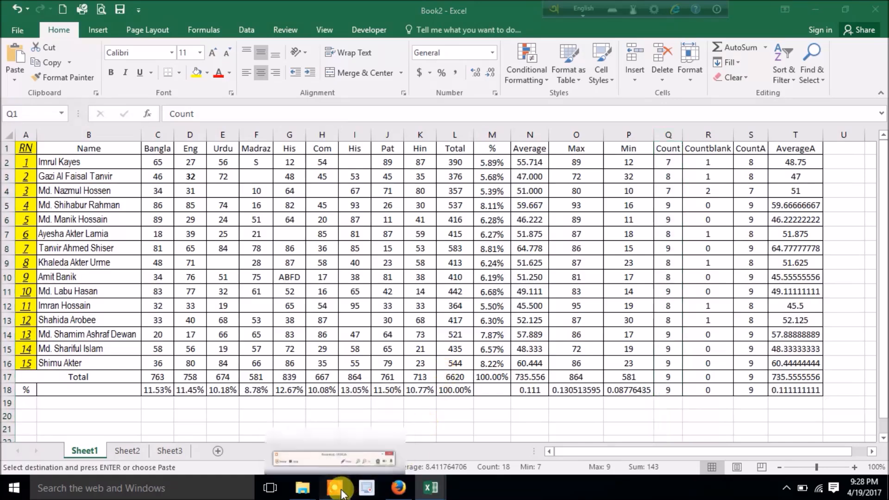
click(418, 363)
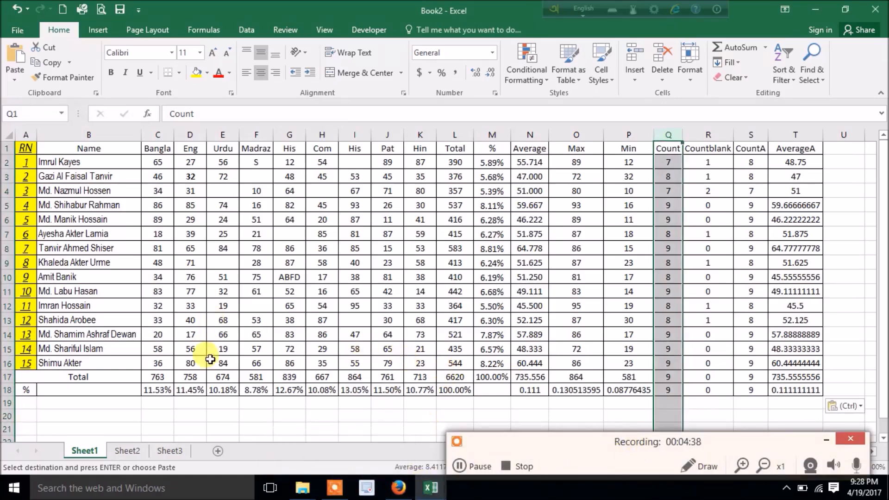
click(255, 262)
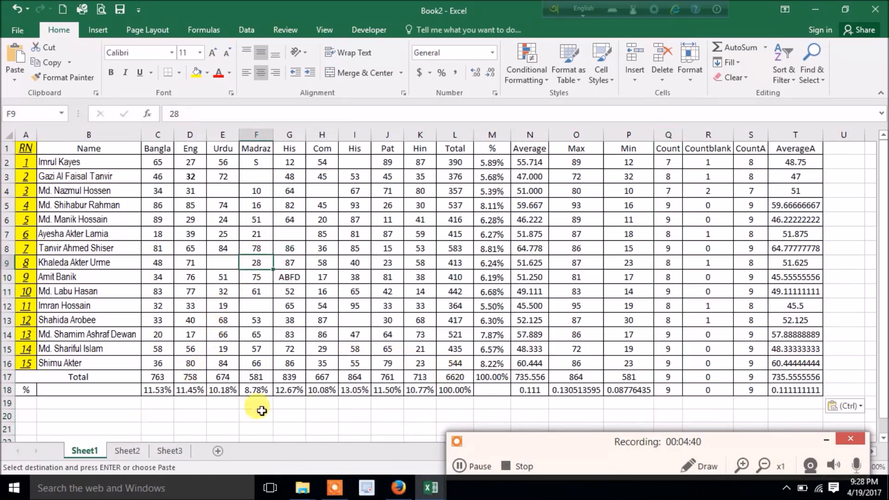
Add a new worksheet after Sheet3 as the destination for the copied table
click(185, 453)
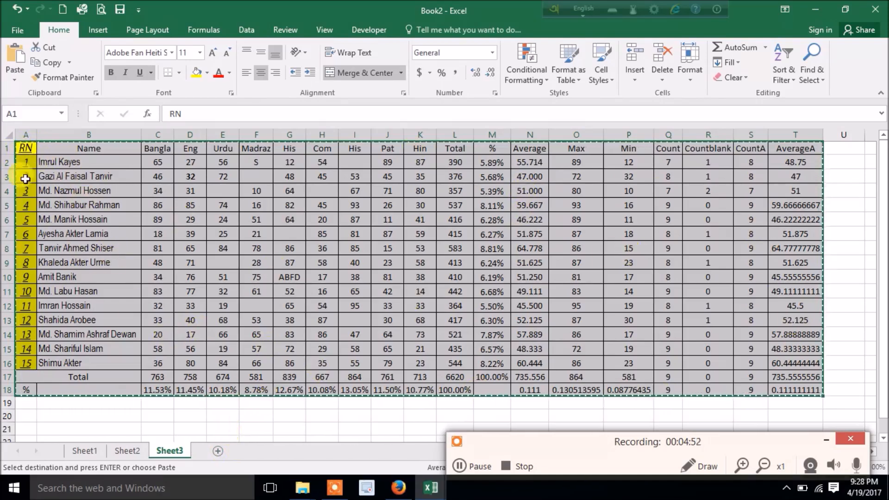
click(218, 450)
Paste only the copied table's formats at A1 of Sheet4 with Paste Special, check the formatted cells in columns A and B, and undo the paste
right_click(40, 148)
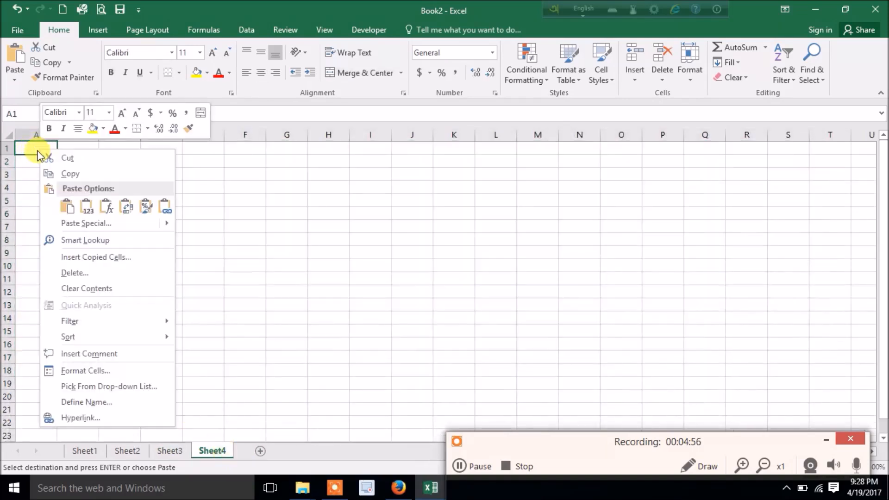
click(87, 223)
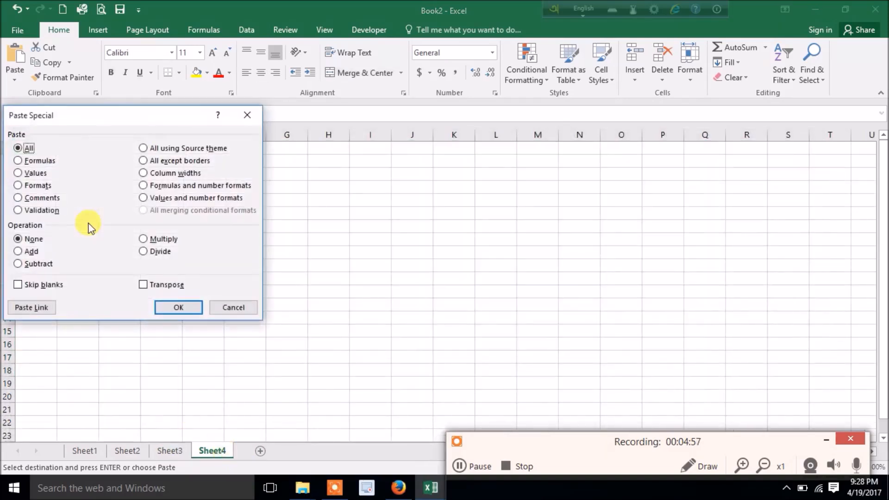
click(32, 186)
click(179, 306)
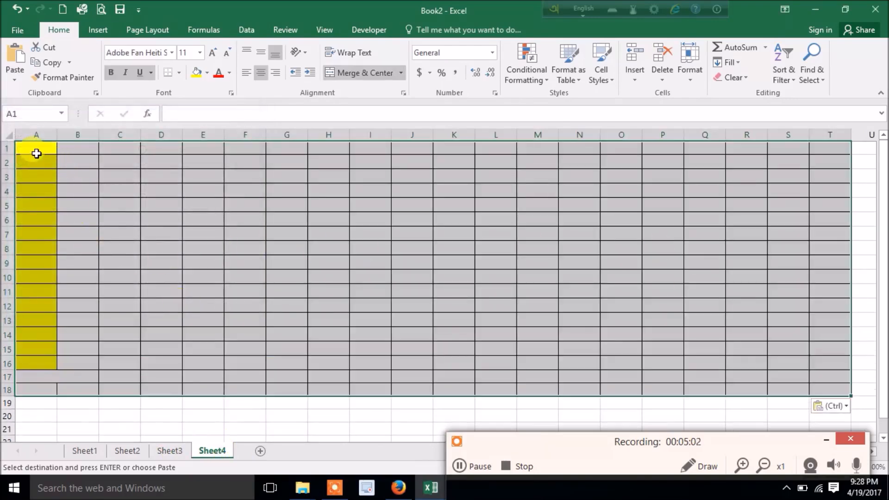
drag(36, 152, 59, 373)
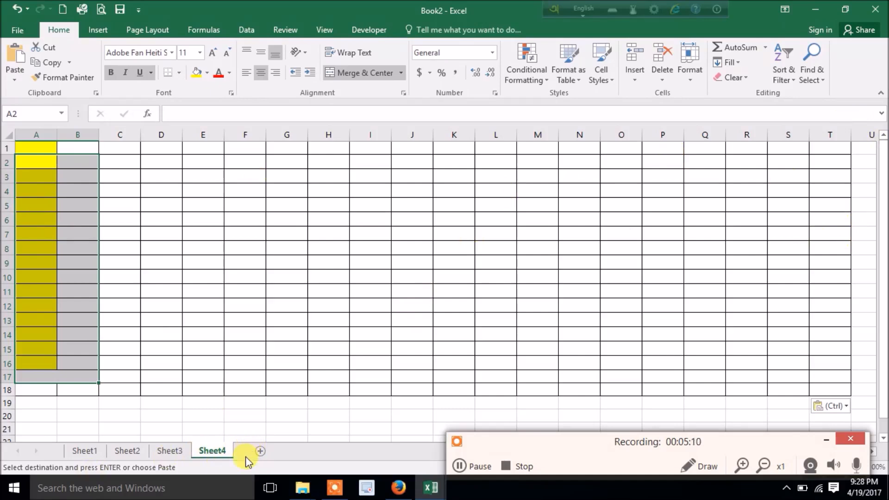
key(ctrl+z)
click(41, 150)
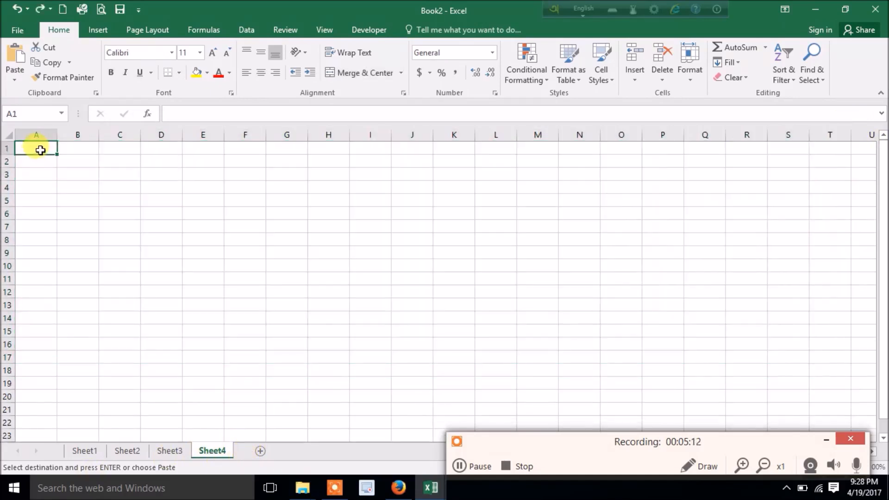
right_click(41, 150)
click(97, 225)
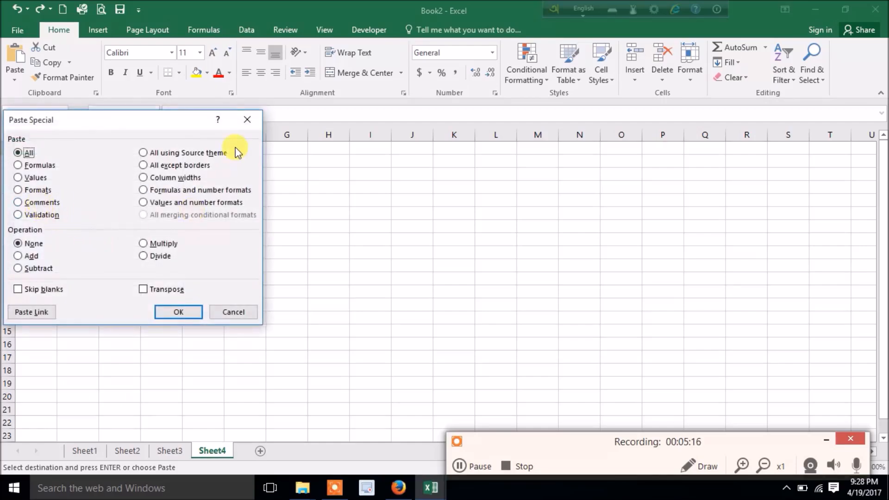
click(247, 119)
Insert a comment beginning "Hi, hope all are" on the RN header cell A1 of Sheet3
click(126, 451)
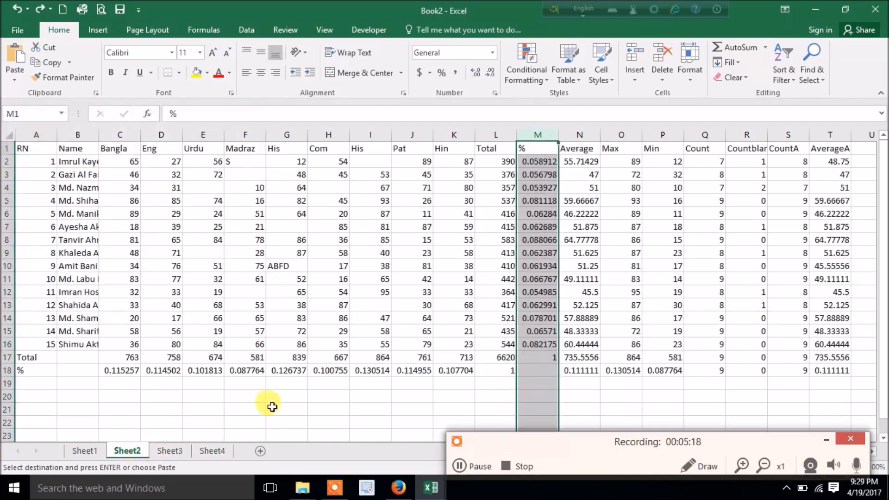
click(211, 454)
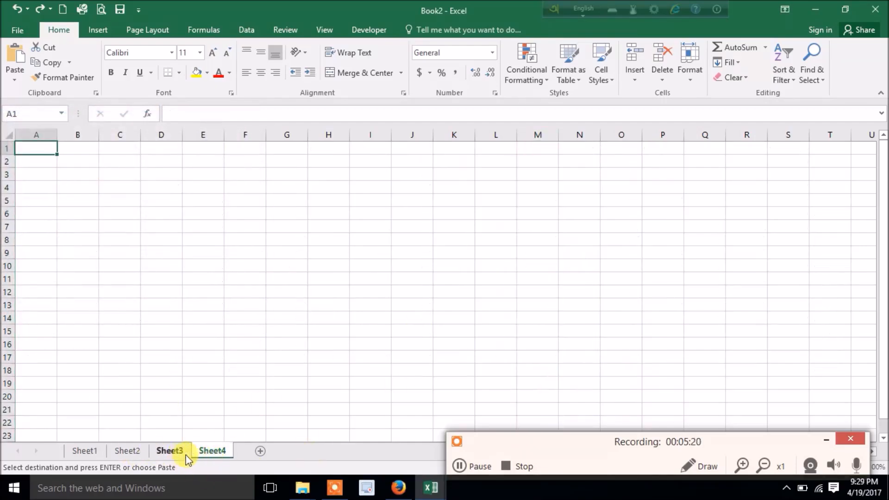
click(184, 454)
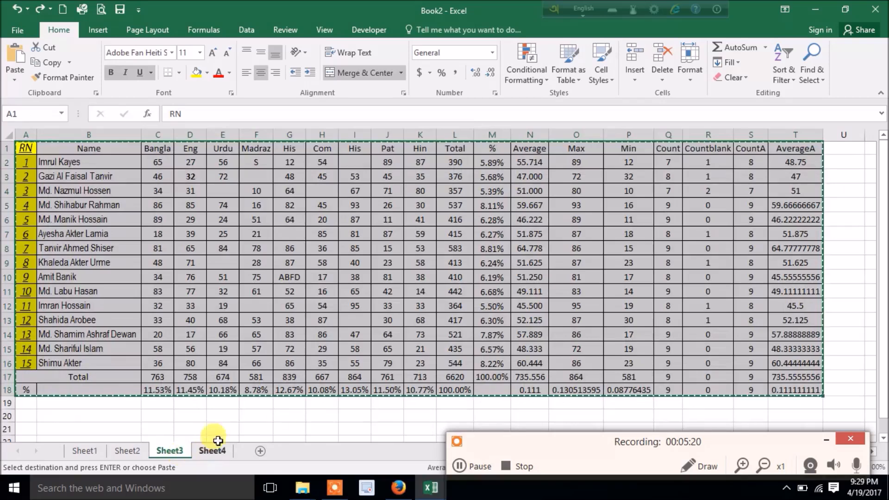
right_click(456, 193)
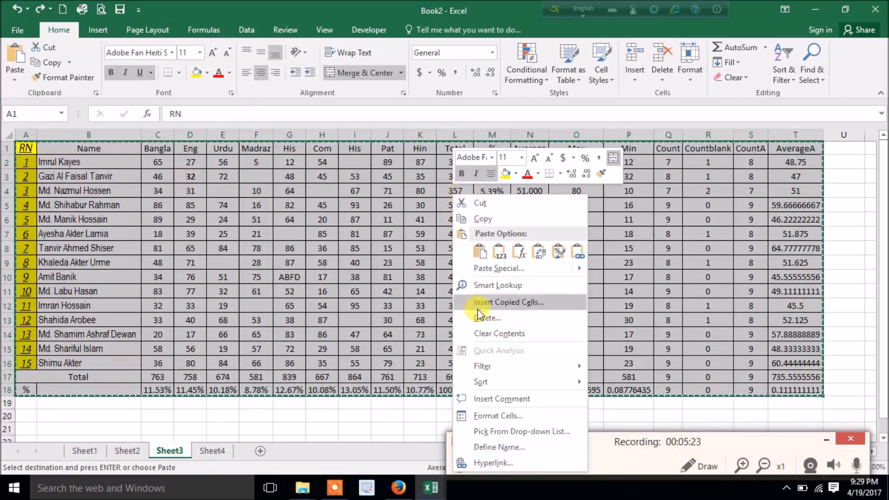
click(507, 400)
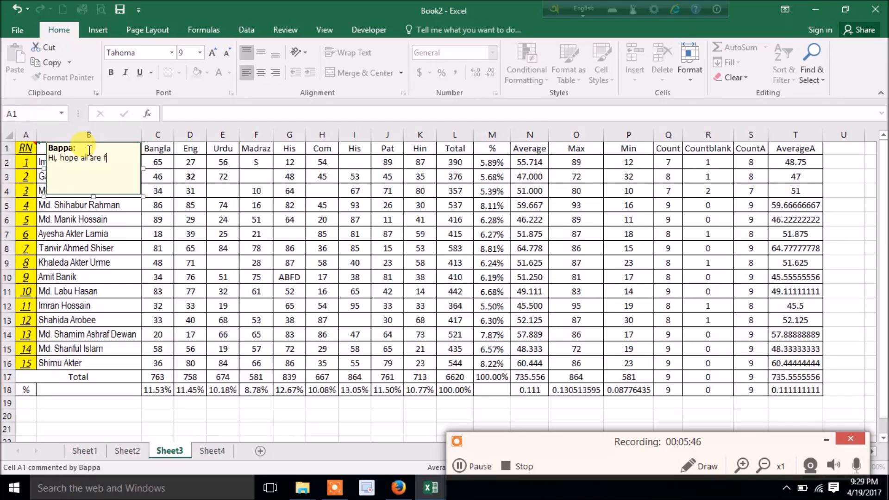
click(321, 277)
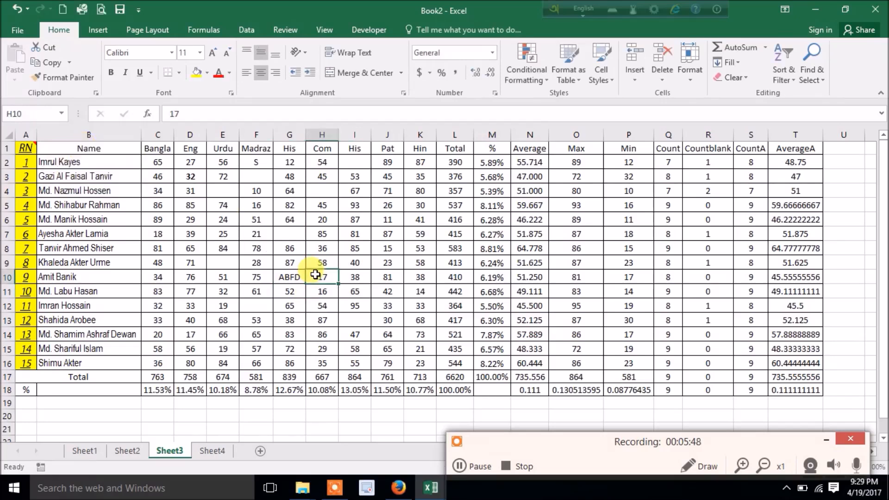
Copy the whole table A1:T18 on Sheet3, including the commented header cell
mouse_move(30, 148)
drag(30, 148, 791, 388)
key(ctrl+c)
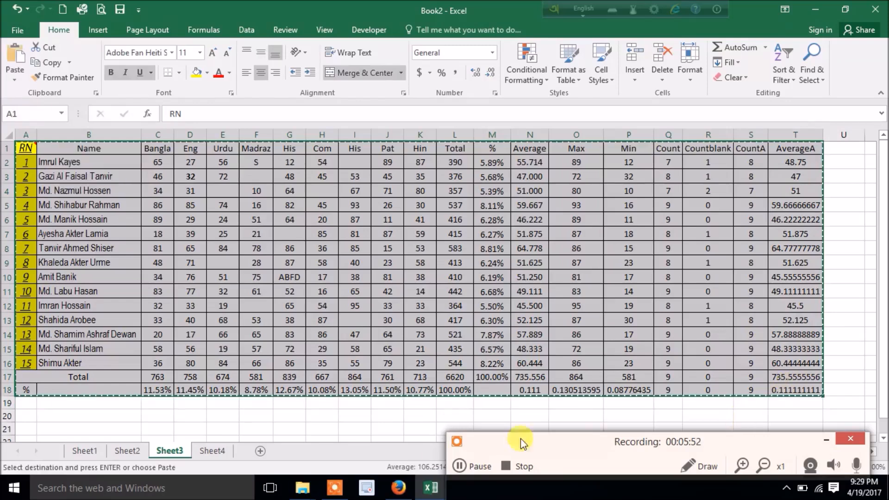
Paste only the table's comments at A1 of Sheet4 with Paste Special, check the comment on A1, and undo the paste
click(212, 450)
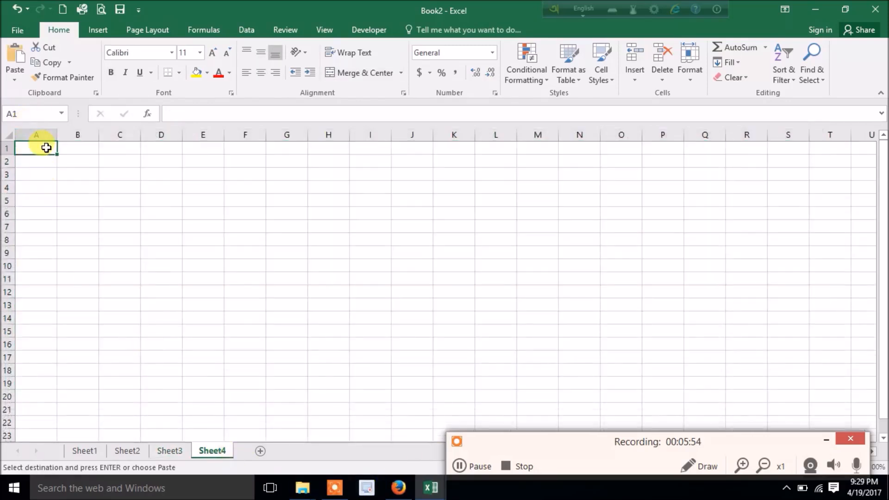
right_click(43, 147)
click(76, 221)
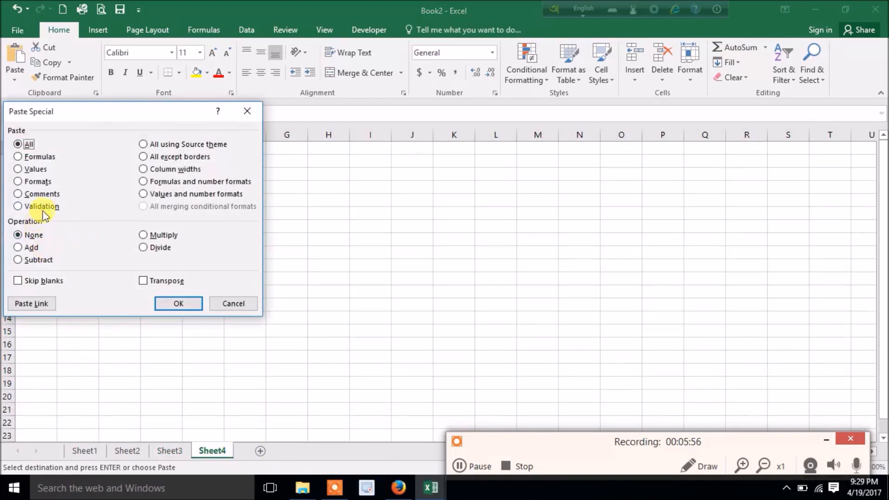
click(42, 195)
click(179, 304)
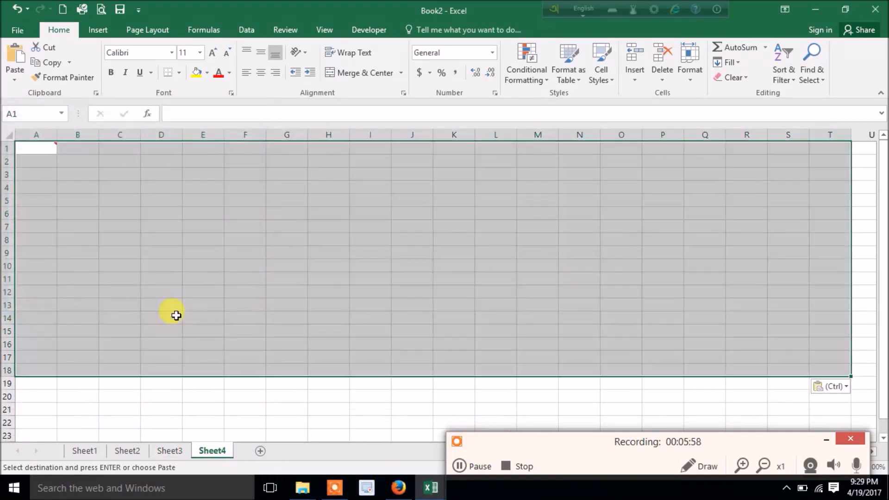
click(522, 294)
mouse_move(44, 149)
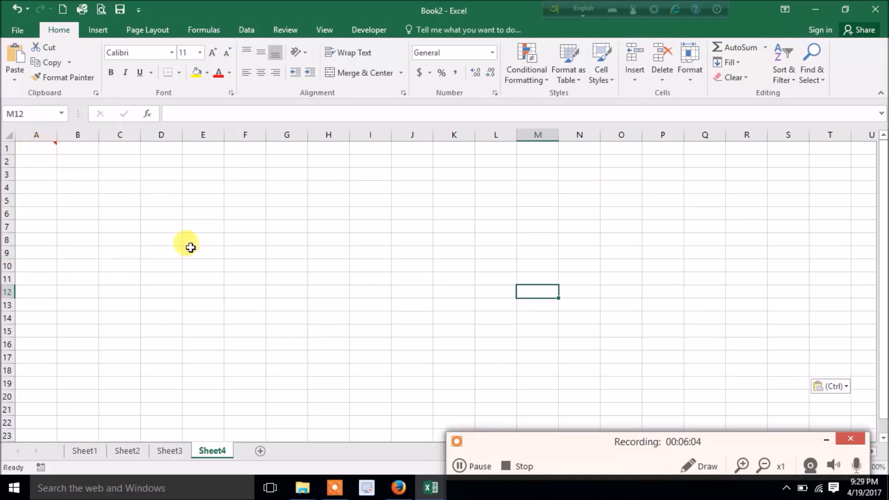
key(ctrl+z)
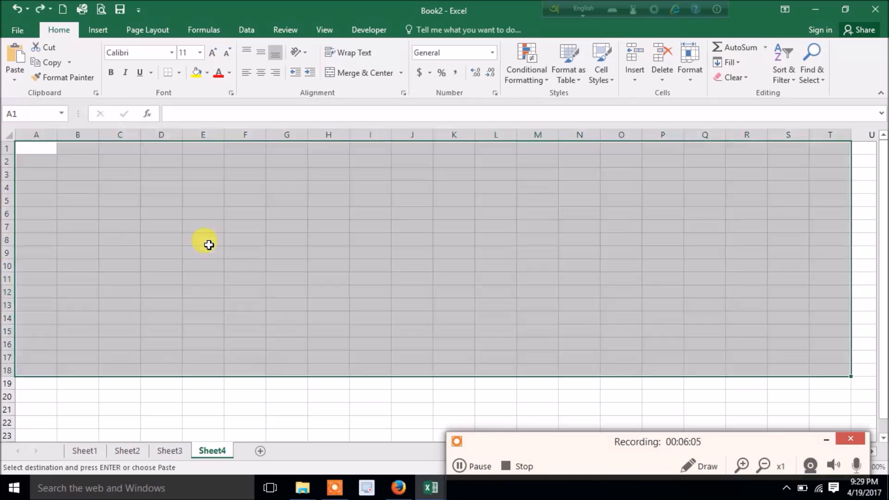
Paste the copied Sheet3 table at A1 of Sheet4 with the All using Source theme option of Paste Special
click(175, 456)
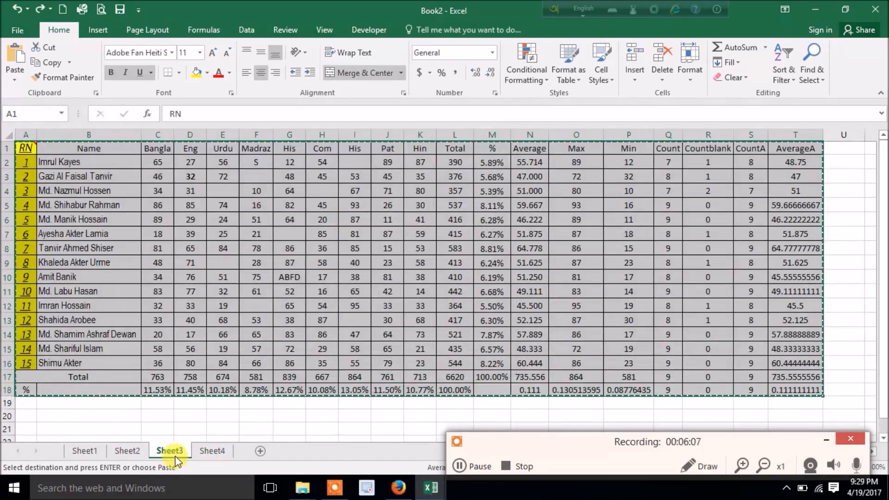
click(214, 448)
right_click(45, 146)
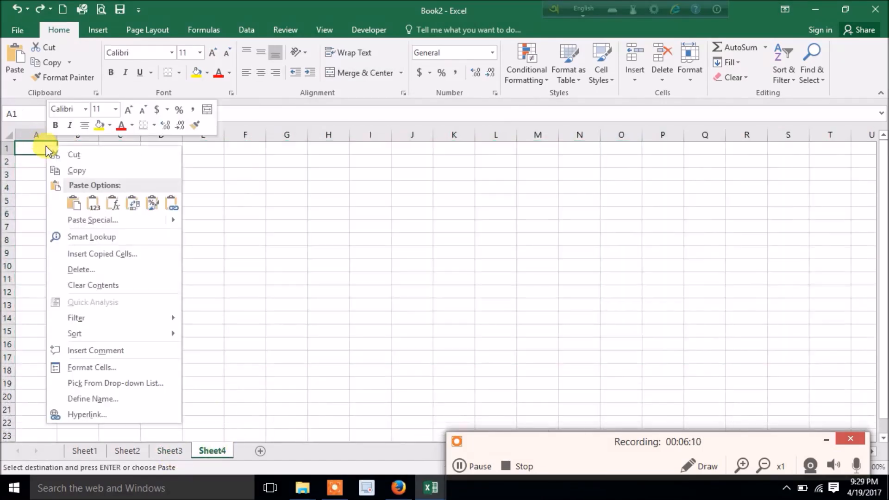
click(80, 219)
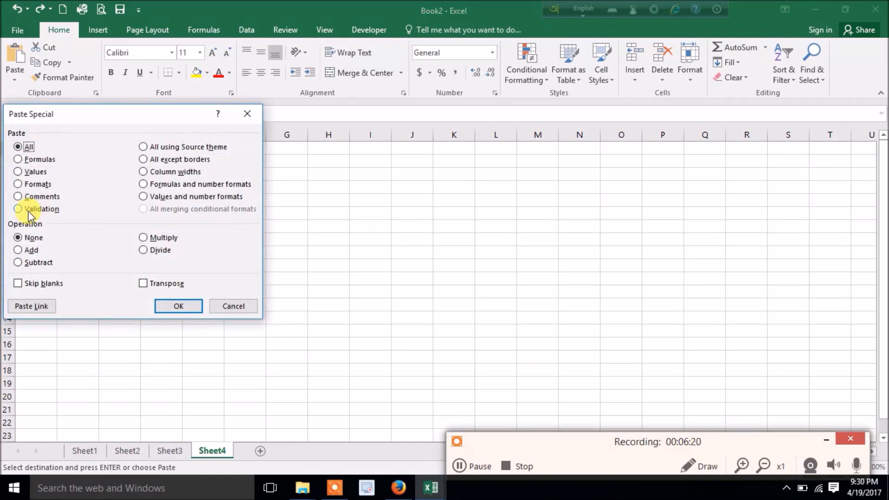
click(143, 147)
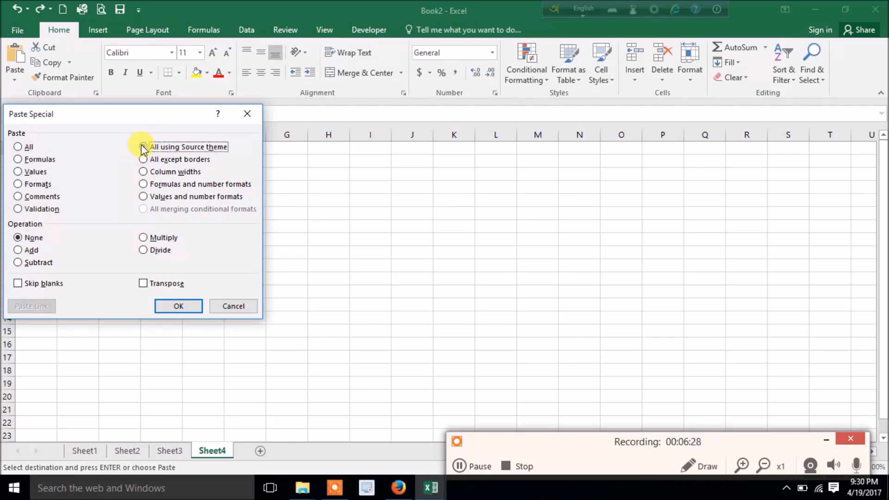
click(158, 307)
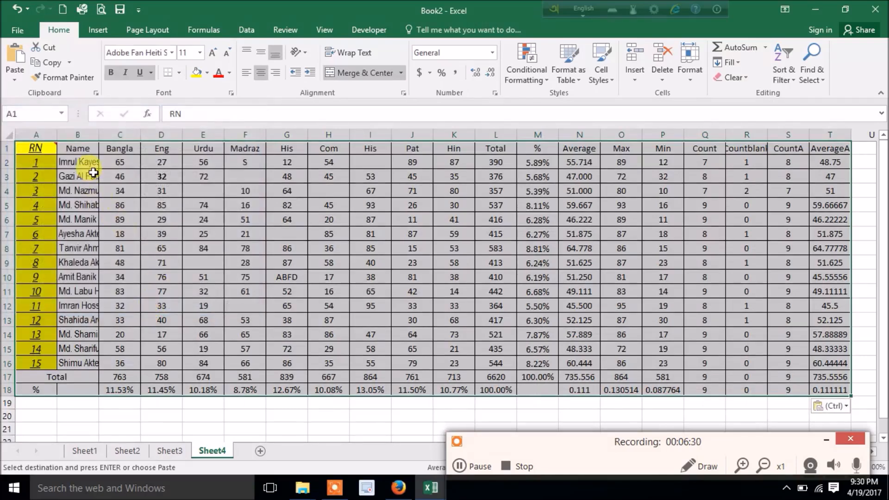
Check cells in the pasted table's Name, % and Average columns, and undo the source theme paste
click(88, 165)
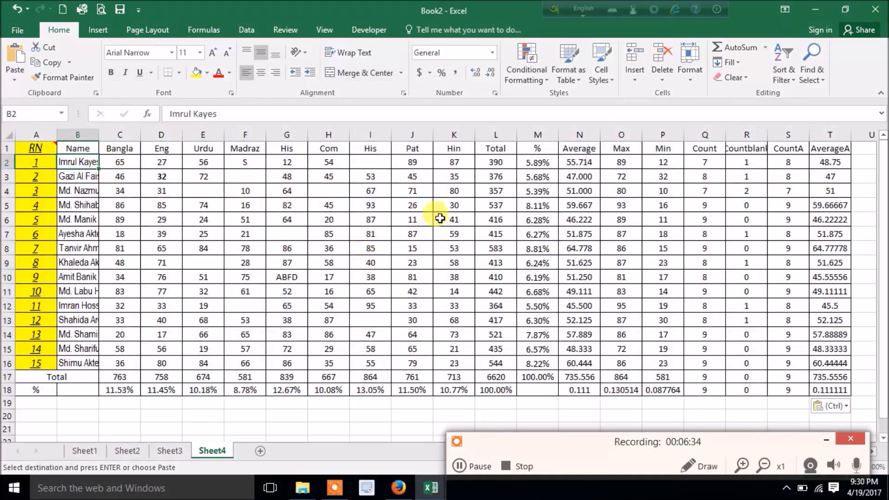
click(536, 175)
click(539, 248)
click(577, 174)
click(585, 291)
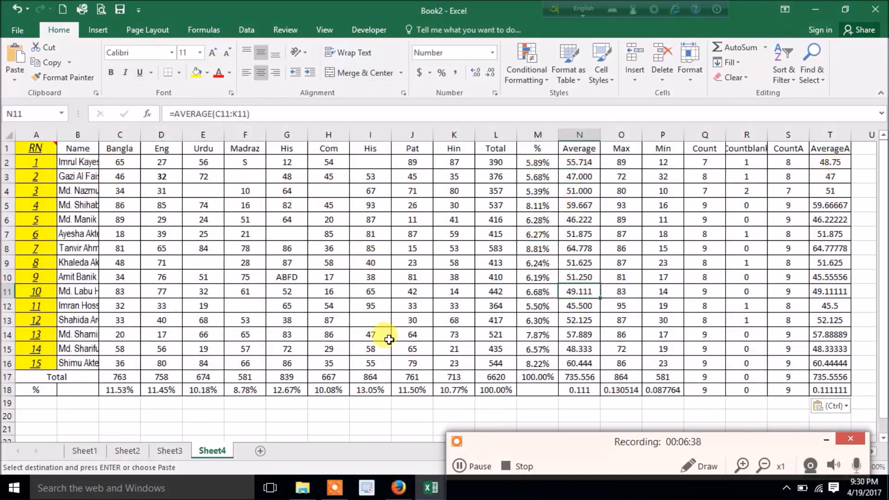
key(ctrl+z)
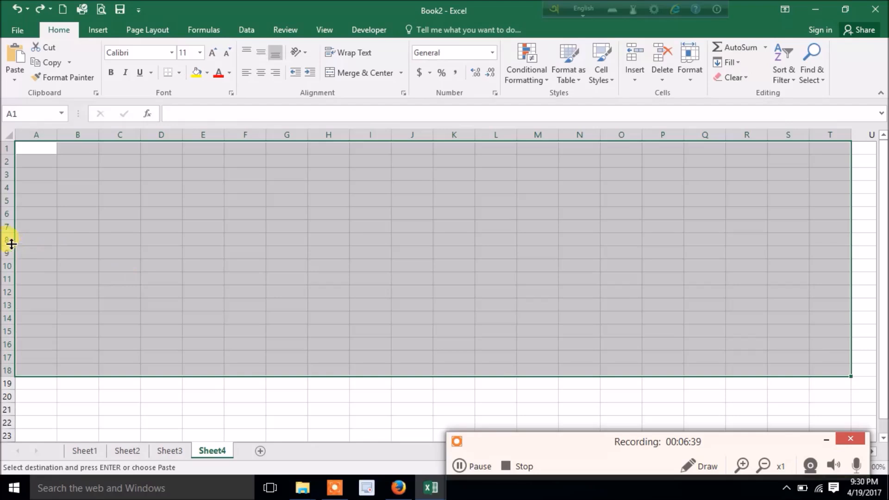
Paste the copied table at A1 of Sheet4 with the All except borders option of Paste Special, and undo the paste
right_click(33, 148)
click(80, 224)
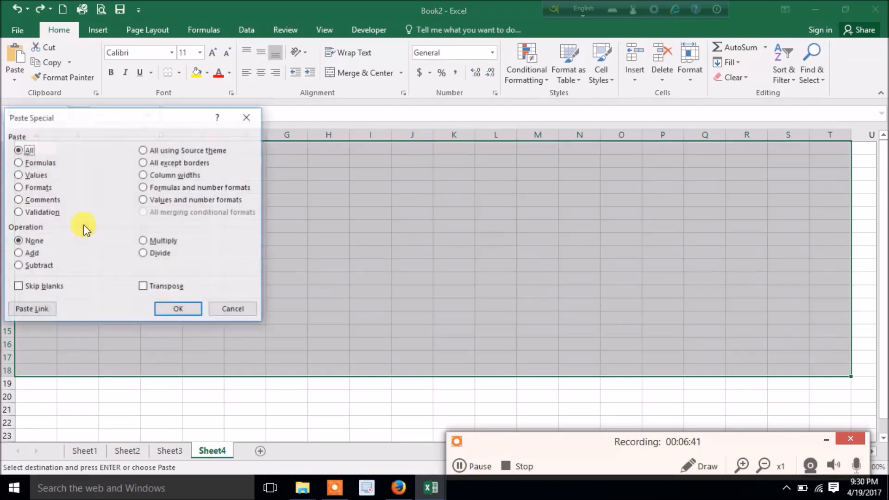
click(184, 163)
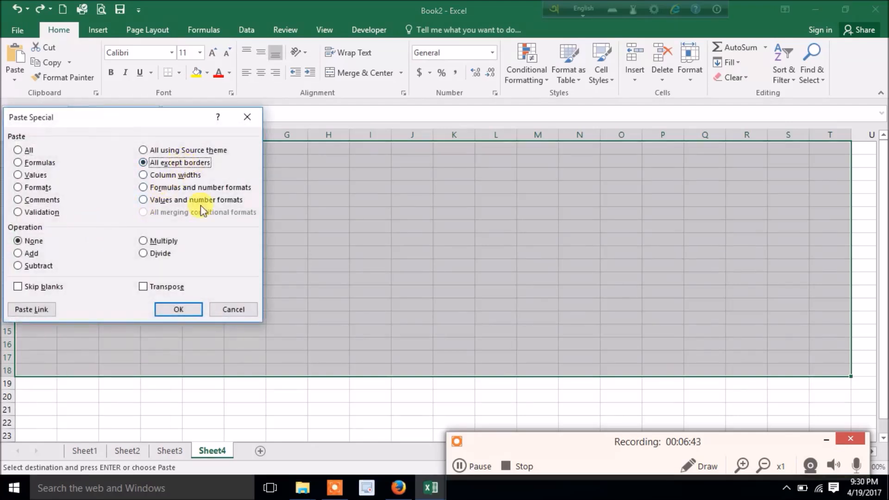
click(166, 308)
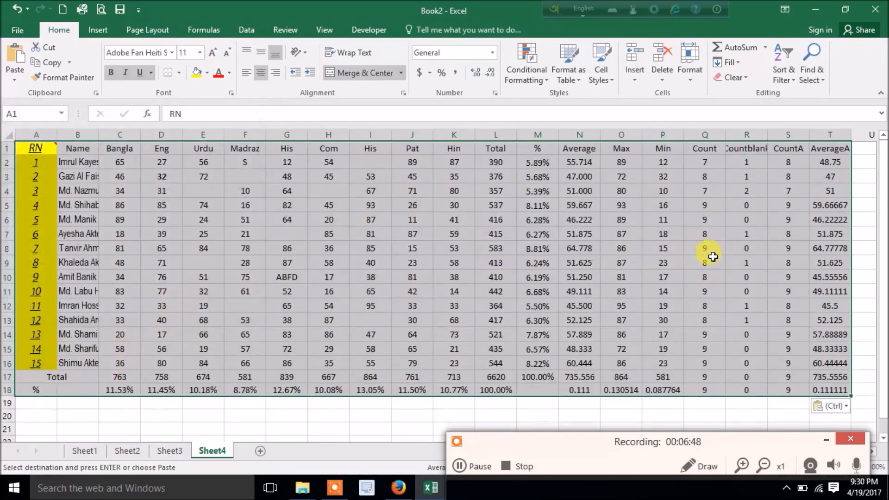
Paste only the table's formulas and number formats at A1 of Sheet4 with Paste Special, and check the % column cells M2:M17
right_click(36, 147)
click(72, 222)
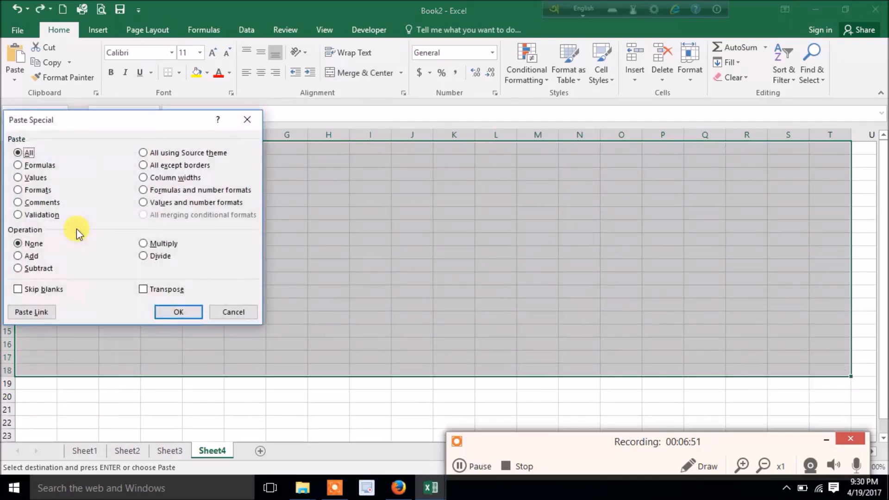
click(184, 190)
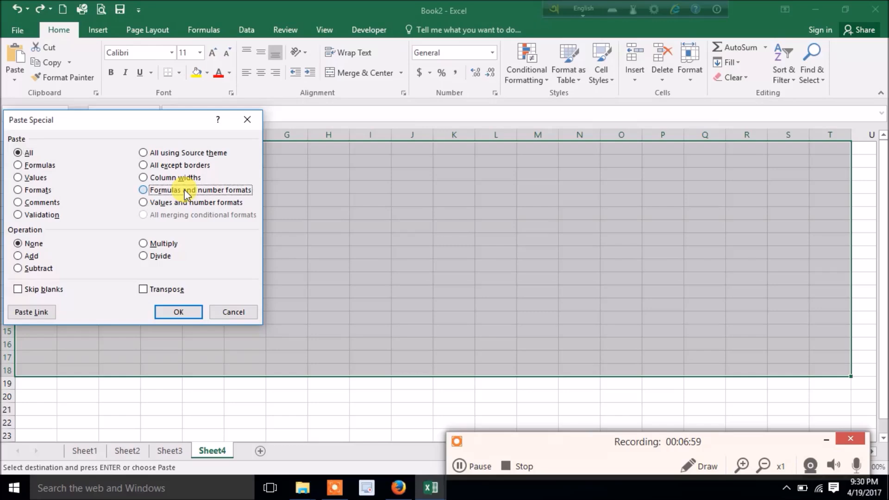
click(179, 312)
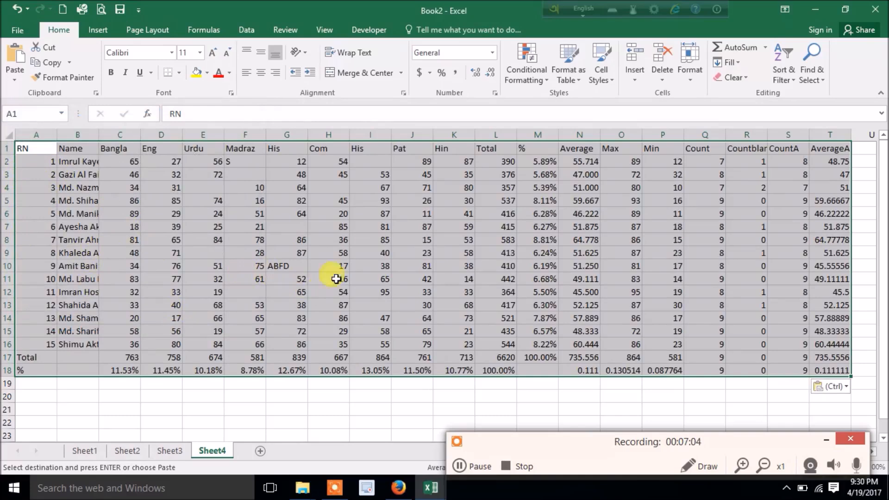
click(503, 168)
click(540, 162)
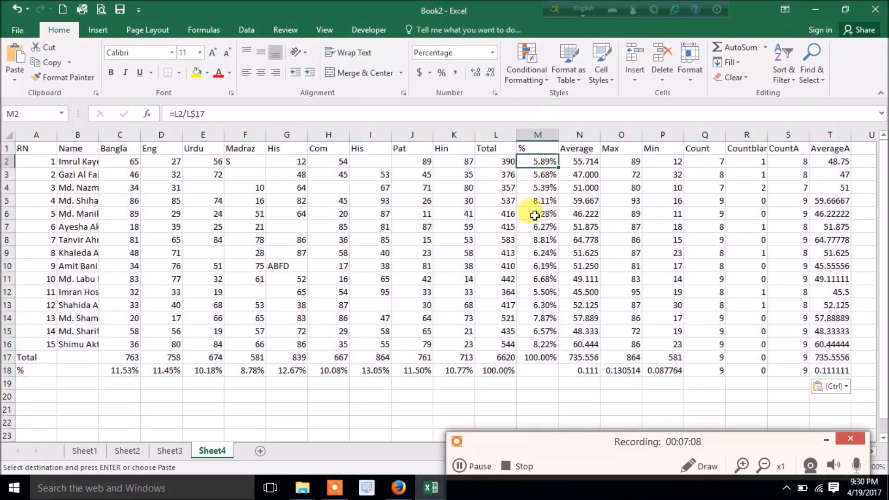
click(536, 227)
drag(539, 161, 554, 356)
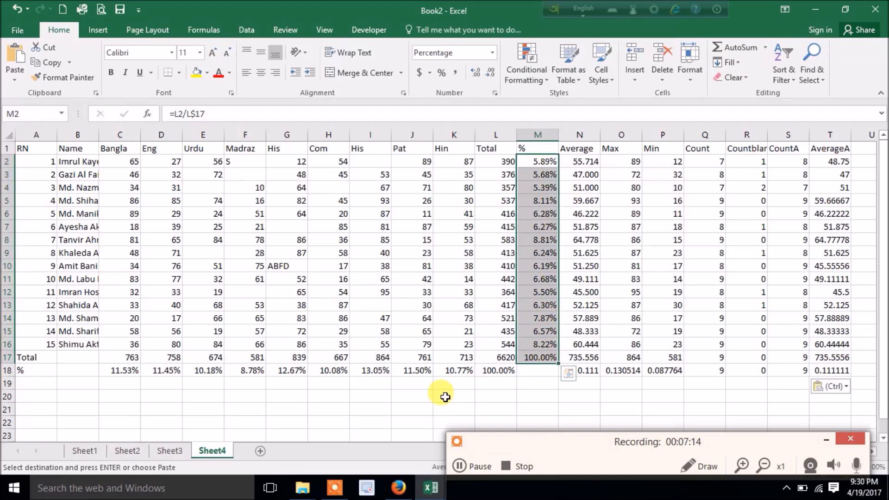
Replace the pasted table at A1 of Sheet4 using the Values and number formats option of Paste Special, and remove that paste
key(ctrl+z)
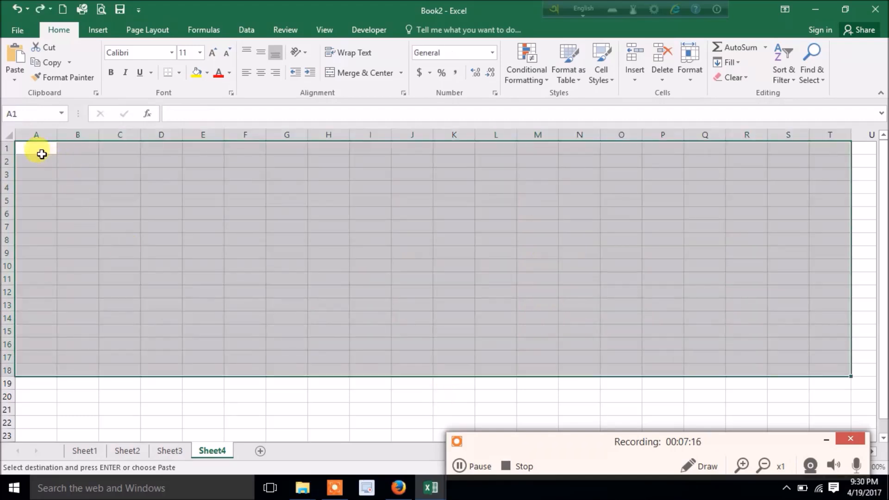
click(41, 152)
right_click(41, 153)
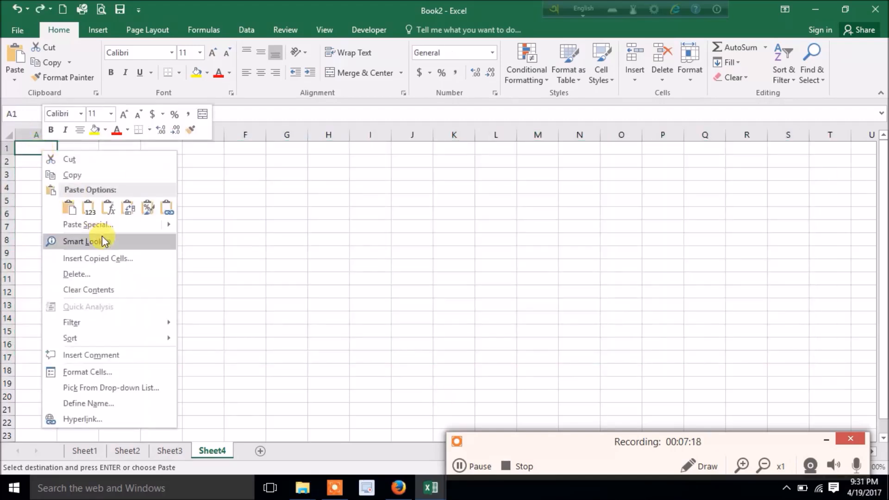
key(Escape)
key(ctrl+alt+v)
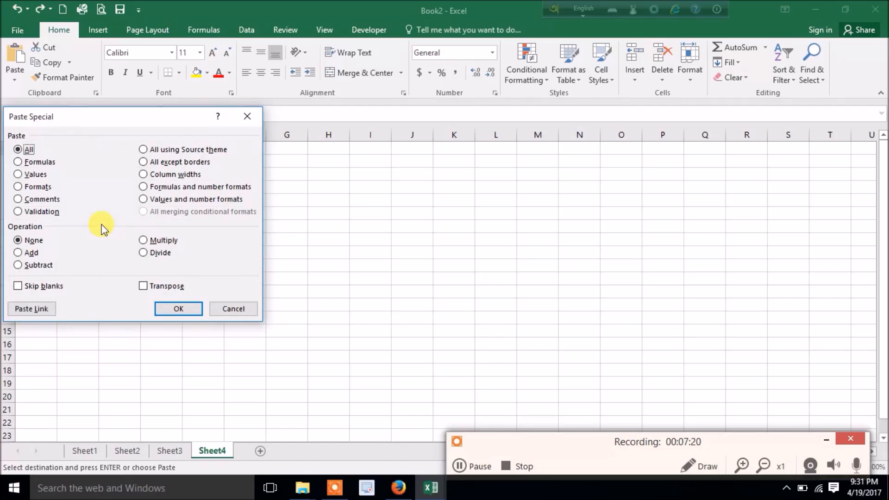
click(148, 198)
click(180, 308)
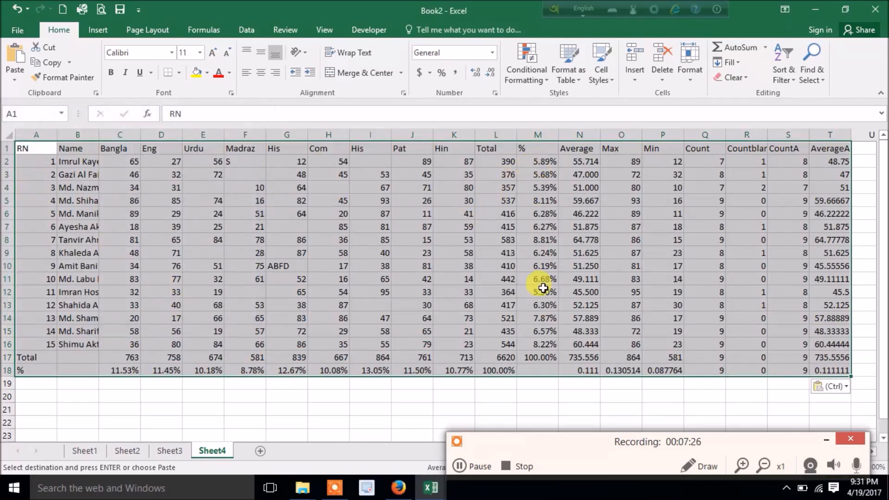
key(Delete)
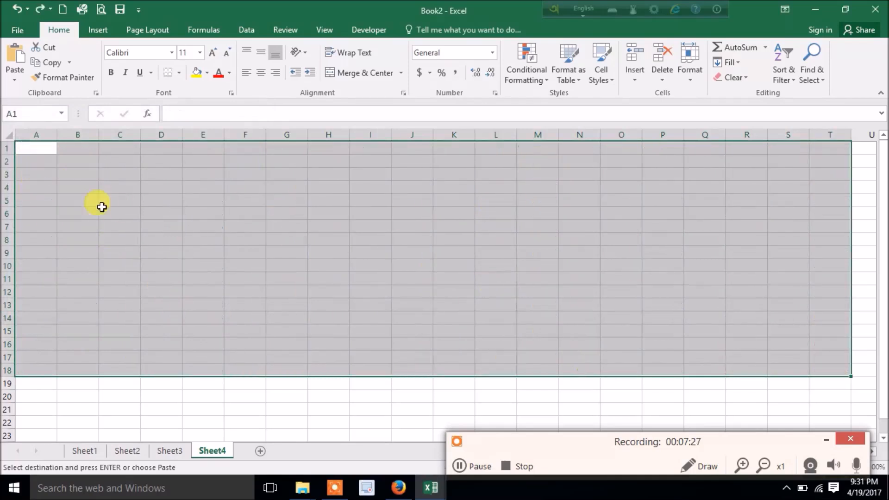
Paste only the table's values at A1 of Sheet4 with Paste Special, check the % column cells M2:M16, and undo the paste
right_click(40, 148)
click(73, 221)
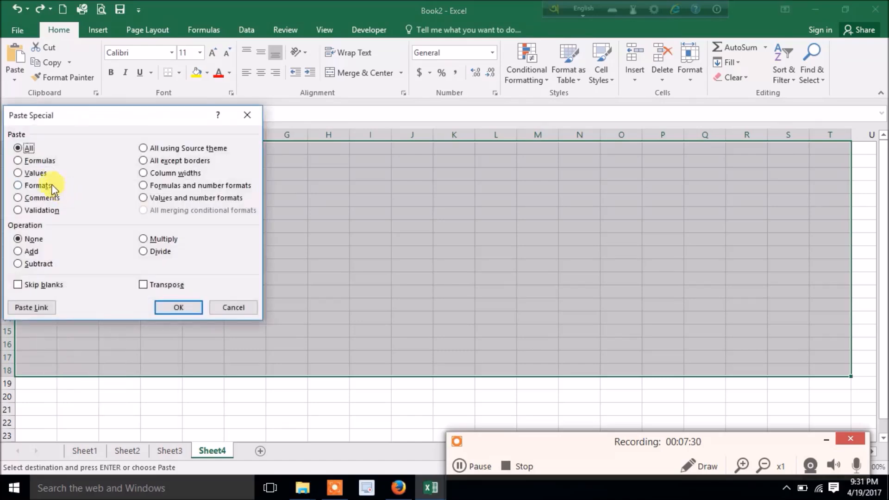
click(35, 173)
click(163, 308)
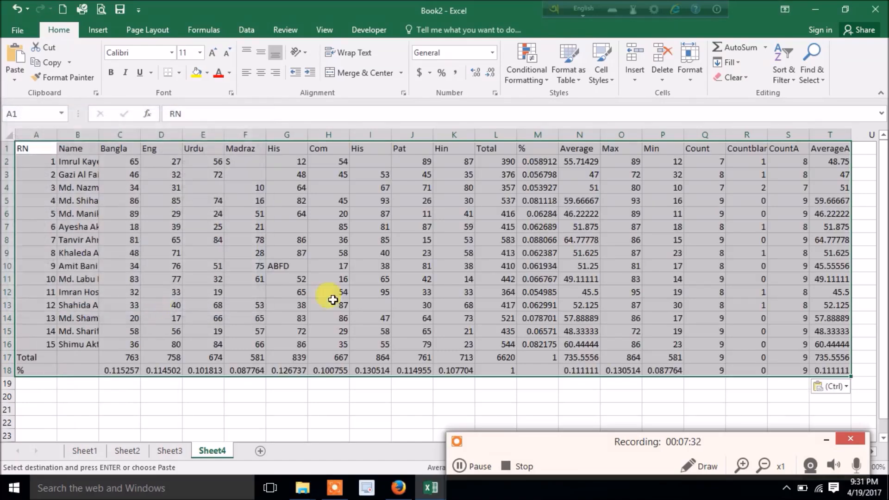
drag(532, 166, 551, 352)
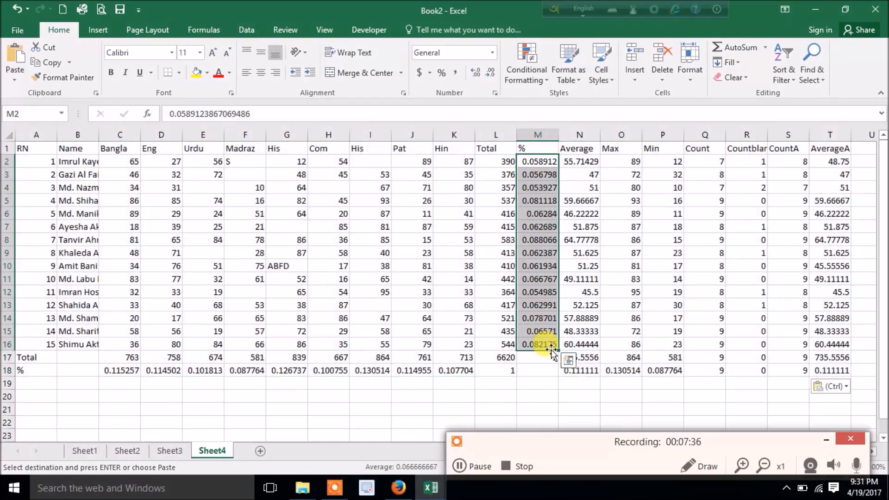
key(alt+equal)
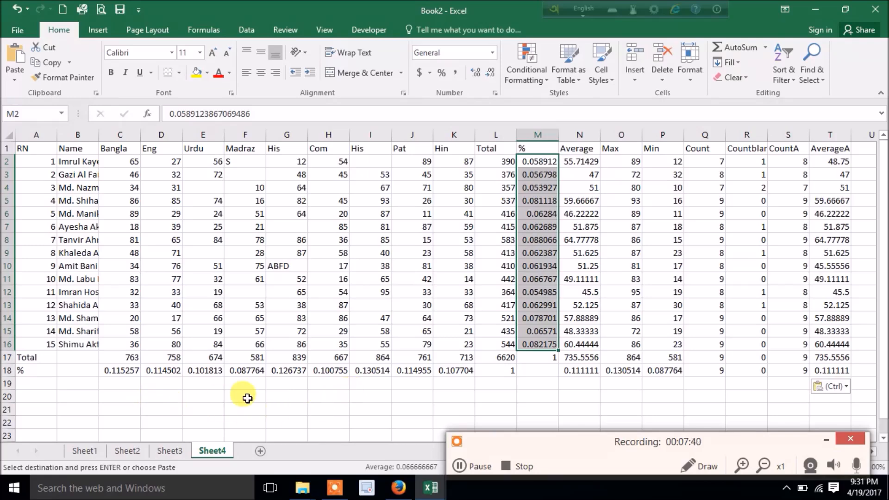
key(ctrl+z)
key(ctrl+z)
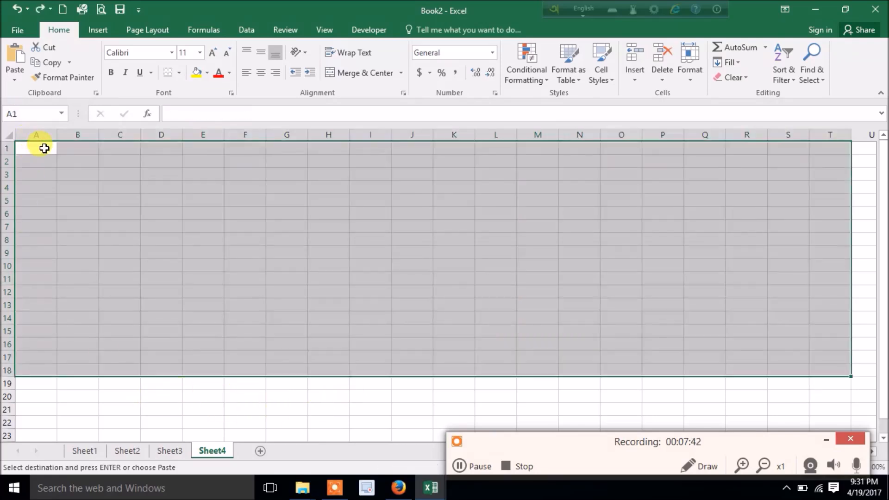
Open Paste Special for A1 of Sheet4 and go through the Comments, All except borders and Column widths options
click(43, 145)
right_click(44, 147)
click(94, 222)
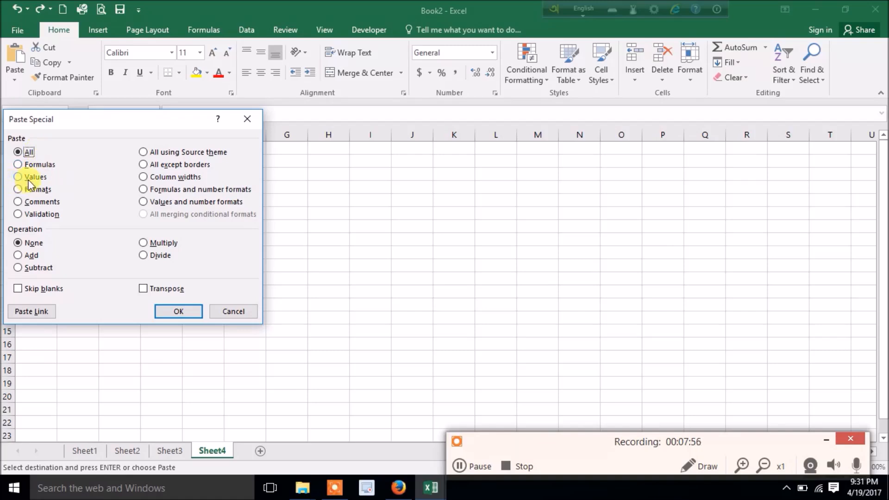
click(46, 205)
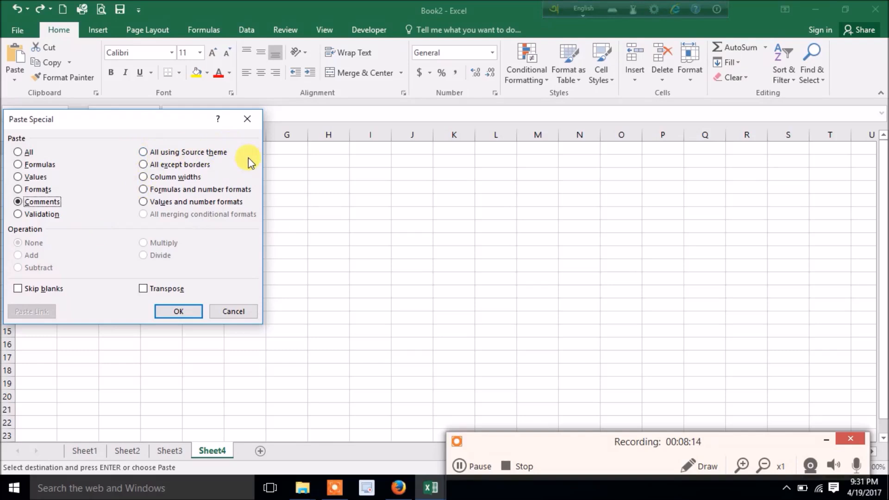
click(148, 166)
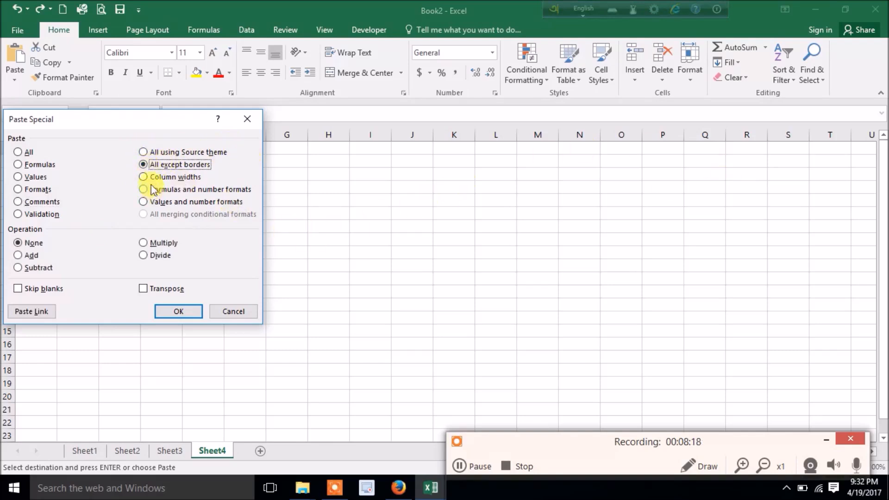
click(144, 179)
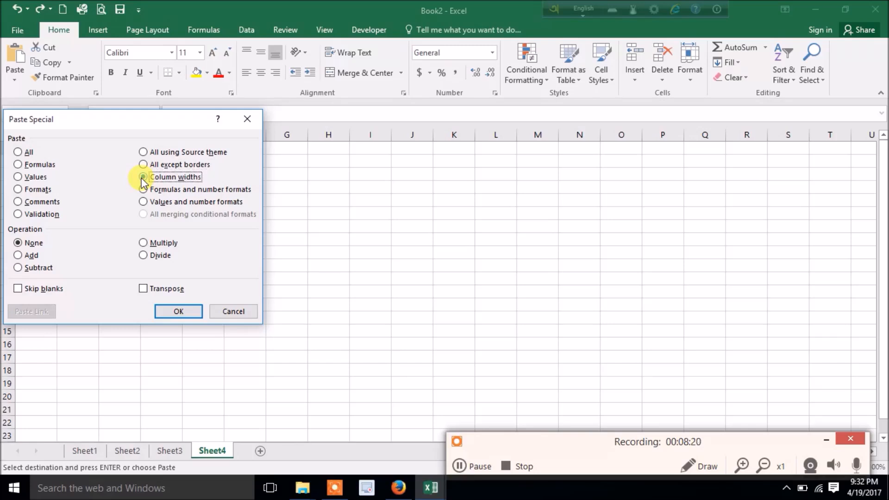